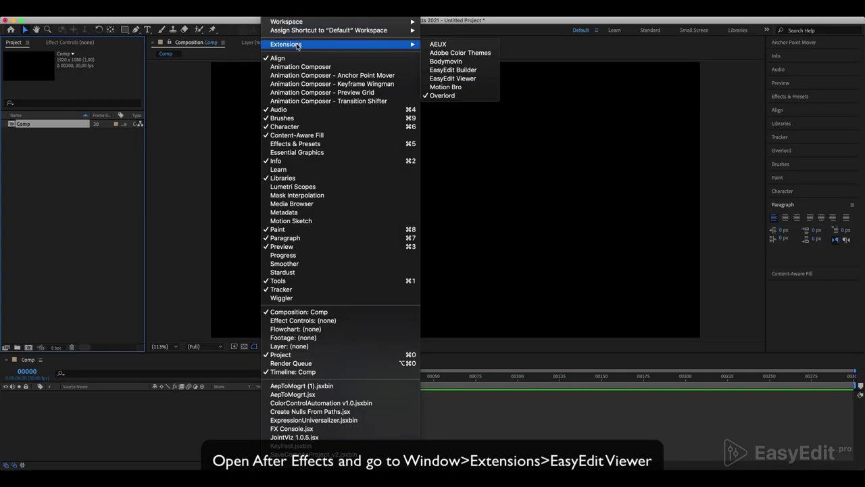
- Open EasyEdit Viewer, drop in the Counters Pro install file, then enter the account e-mail and purchase code
left_click(458, 79)
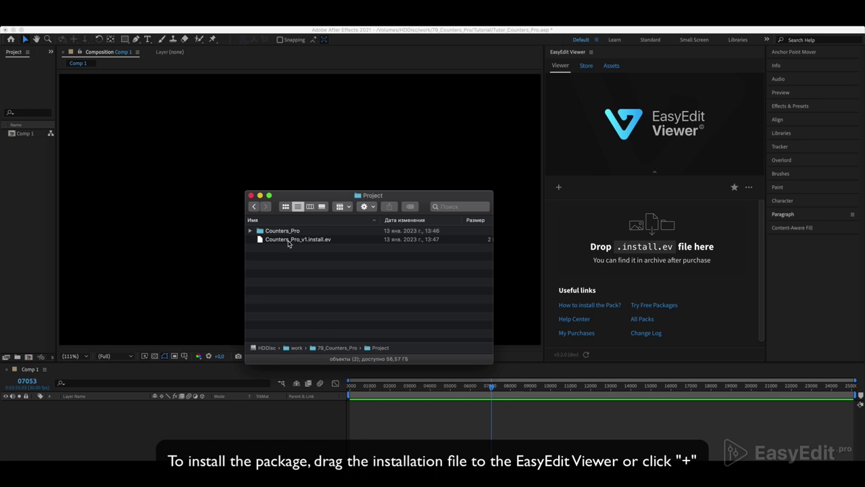
left_click_drag(289, 242, 642, 250)
left_click(655, 194)
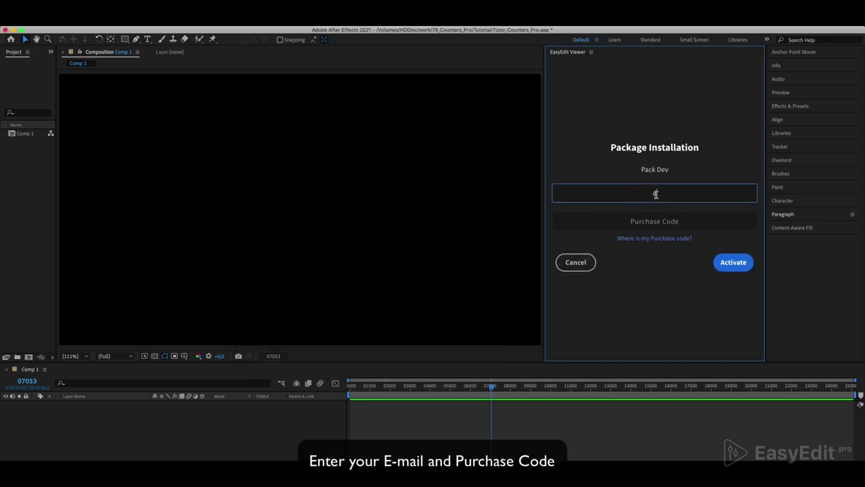
left_click(665, 218)
key("super+v")
- Activate the Counters Pro package and scroll down the preset grid
left_click(734, 262)
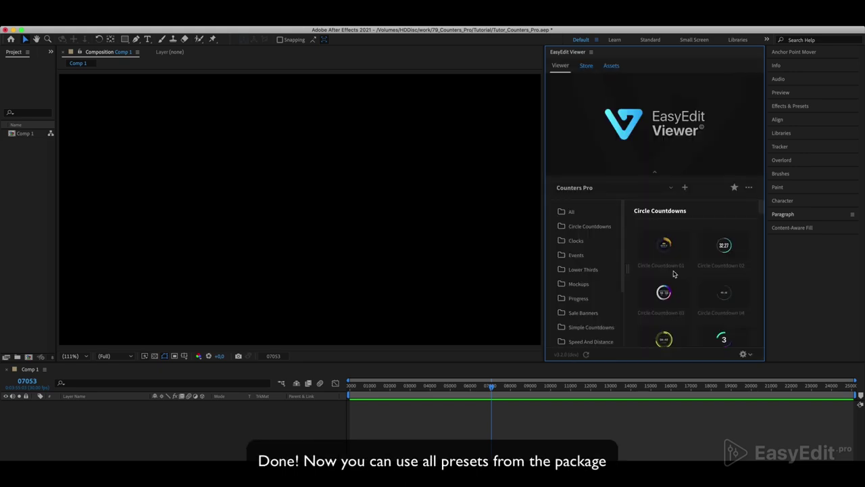
scroll(693, 275, "down", 1)
scroll(693, 274, "down", 5)
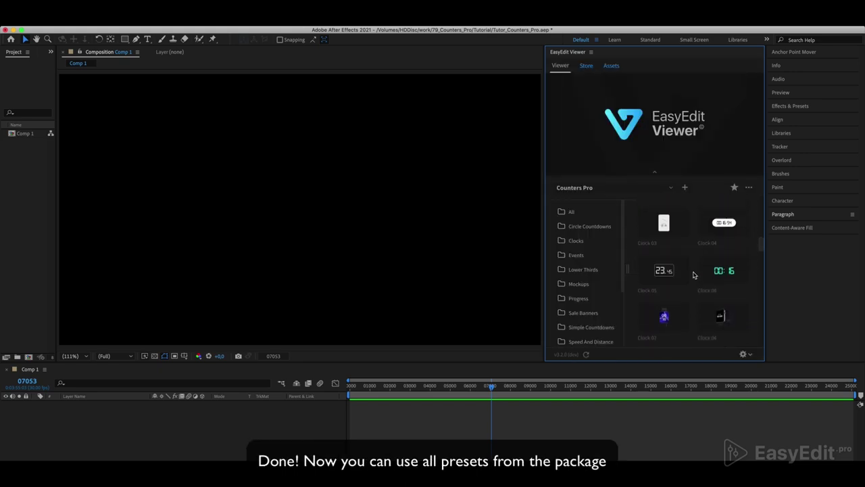
- Widen the EasyEdit Viewer panel and browse the categories down to Streaming Banners
left_click_drag(544, 215, 477, 218)
scroll(676, 250, "down", 4)
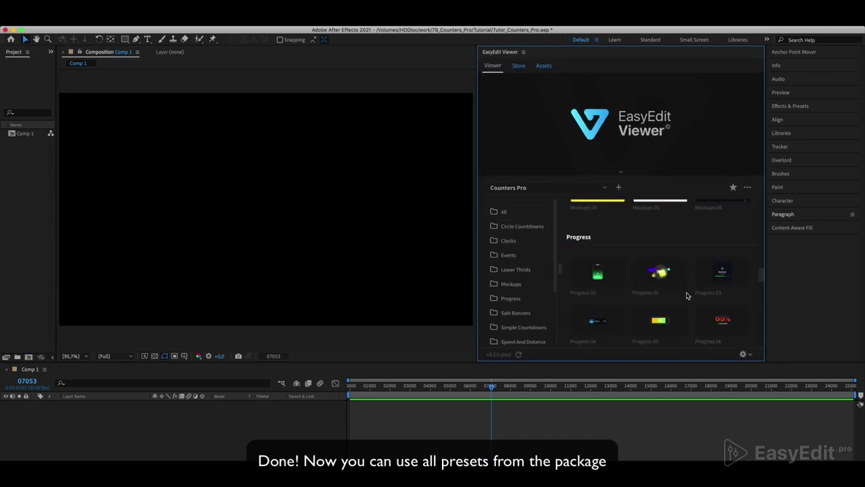
scroll(666, 267, "down", 5)
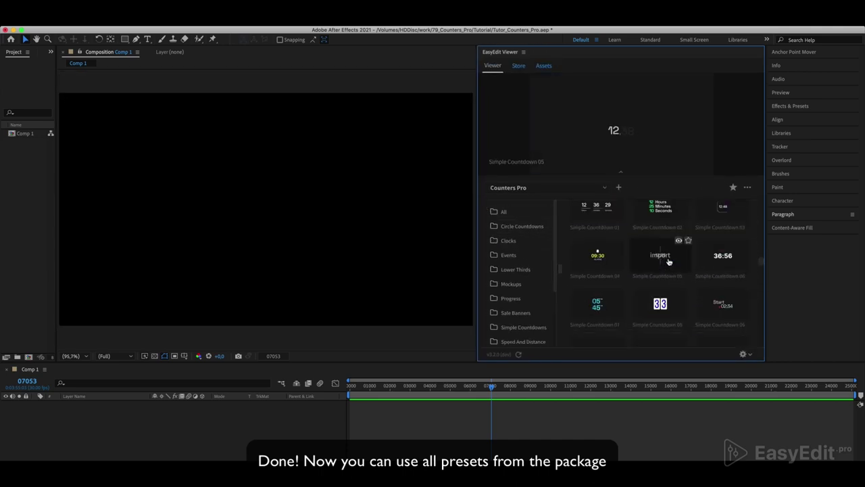
scroll(654, 294, "down", 5)
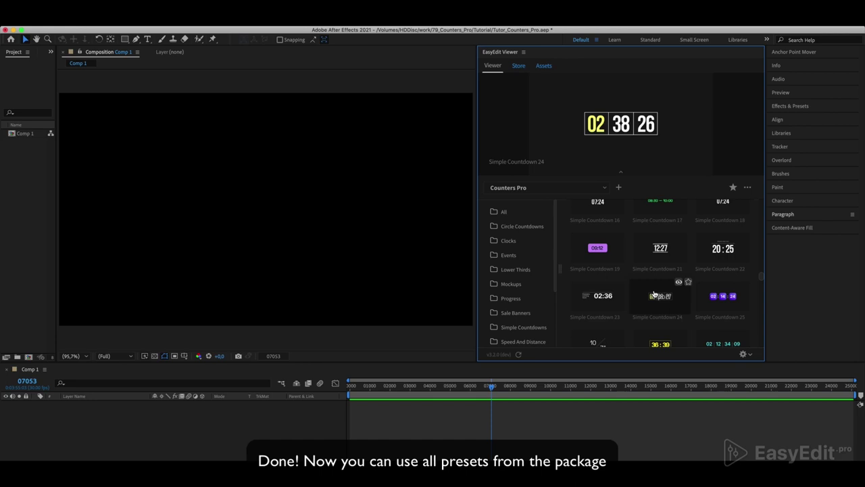
scroll(655, 292, "down", 10)
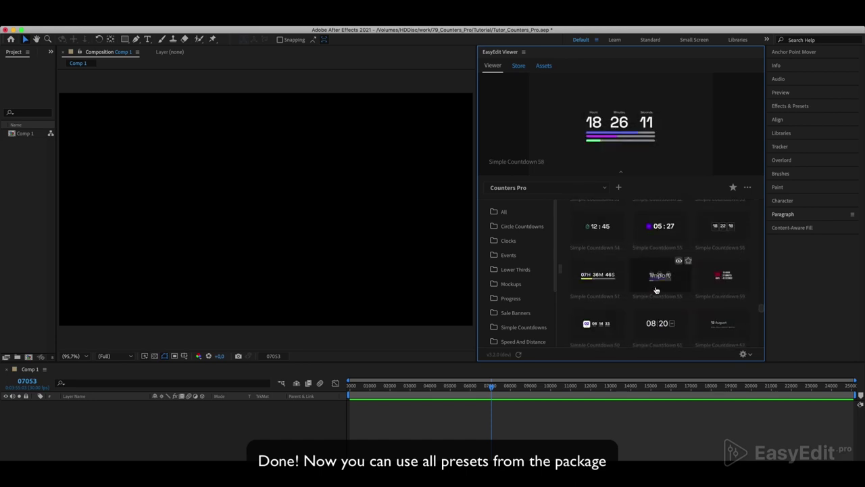
scroll(656, 289, "down", 10)
scroll(656, 289, "down", 10)
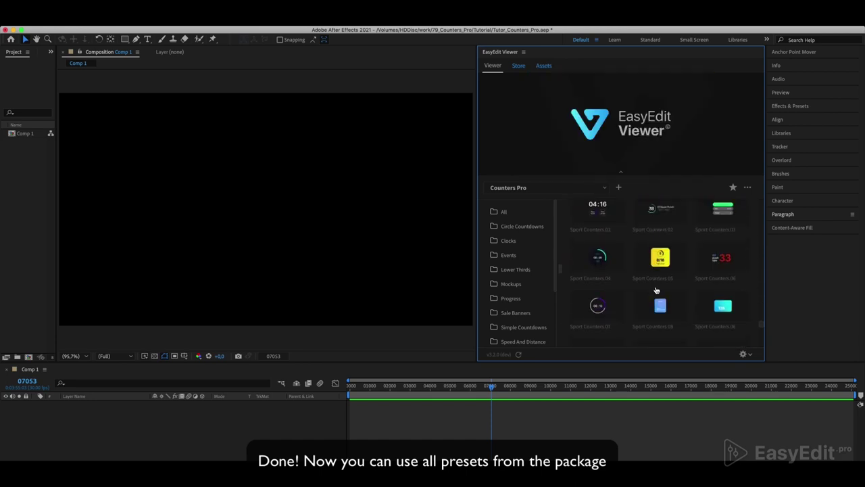
scroll(656, 289, "down", 3)
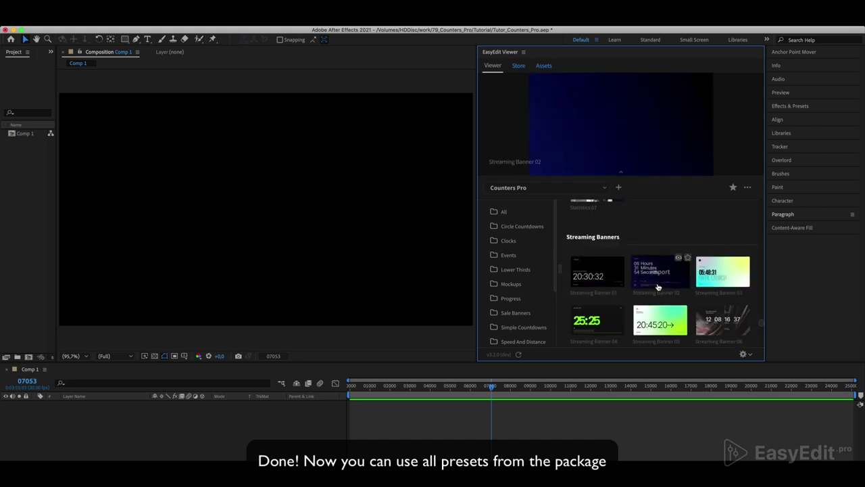
scroll(657, 287, "down", 5)
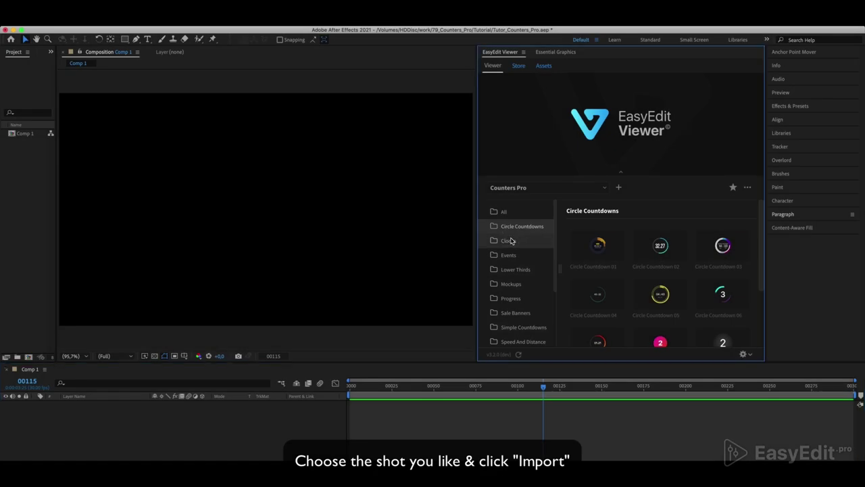
- Import Simple Countdown 01 from Simple Countdowns and preview it up to frame 00147
left_click(511, 241)
left_click(509, 255)
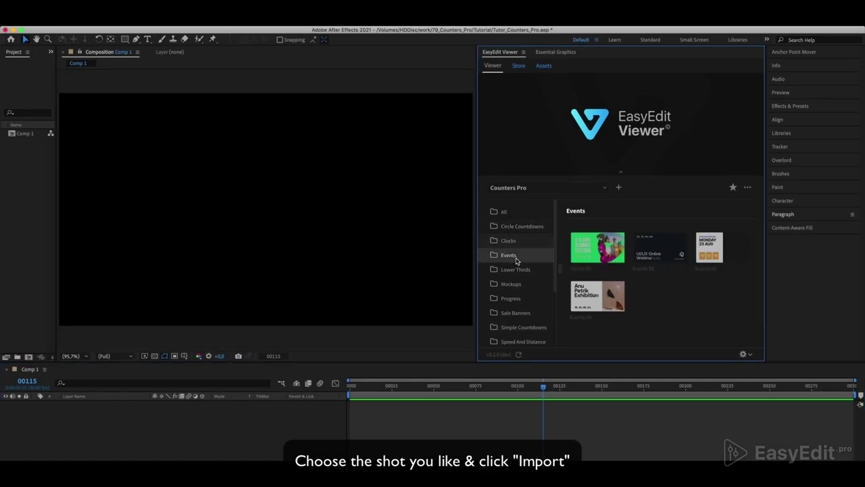
left_click(525, 331)
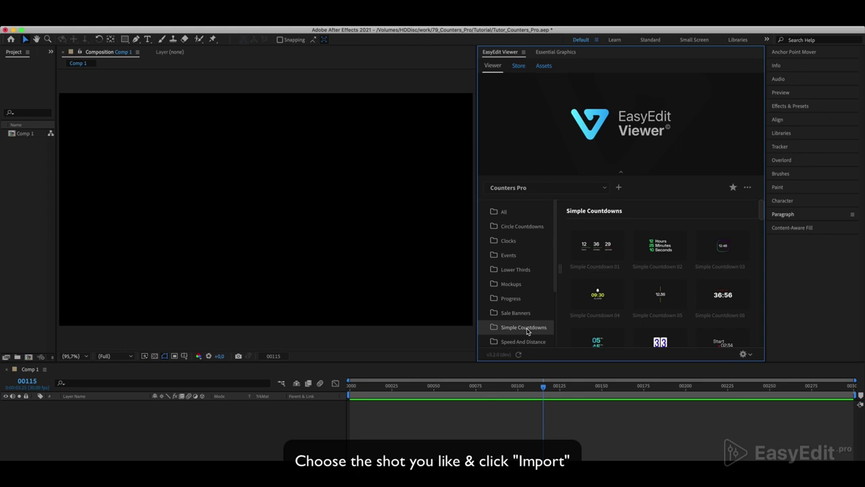
mouse_move(590, 252)
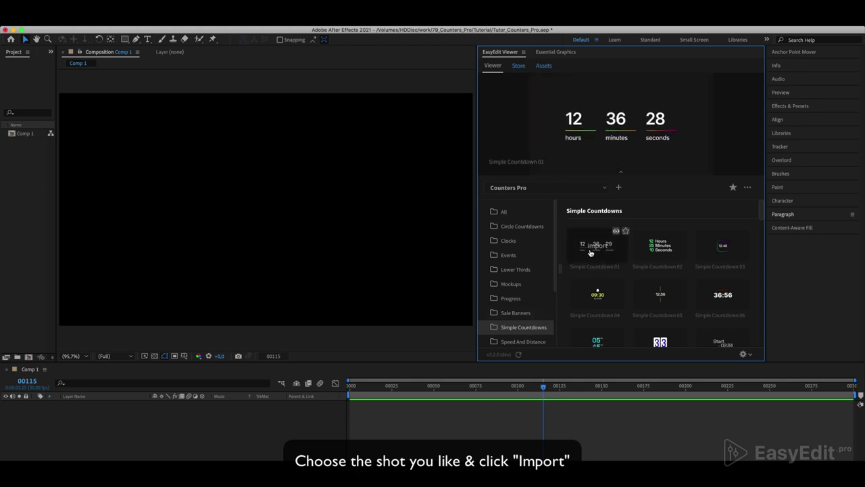
left_click(590, 250)
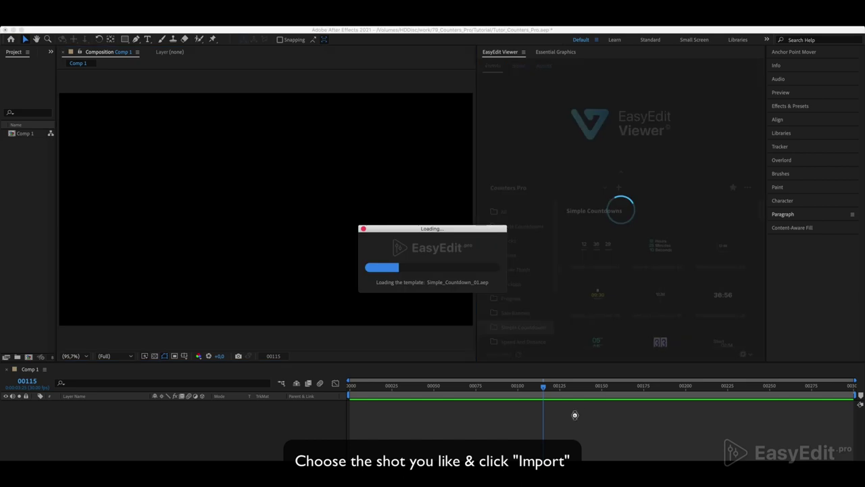
left_click_drag(449, 389, 340, 389)
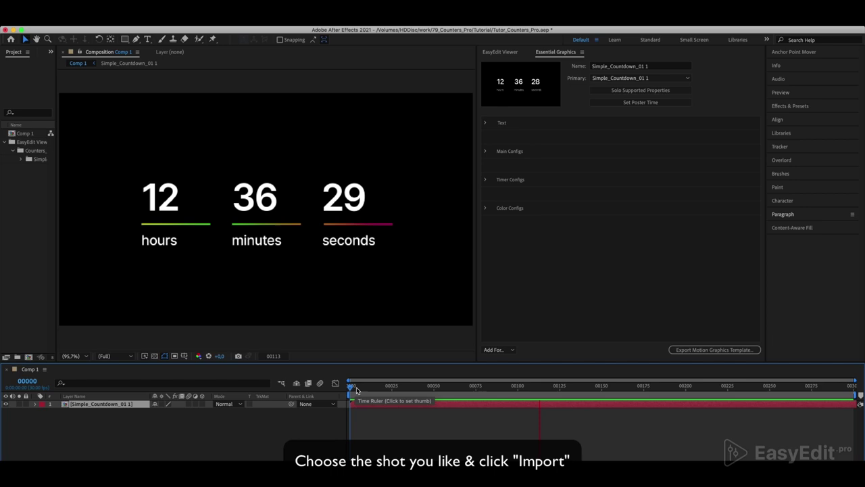
key("space")
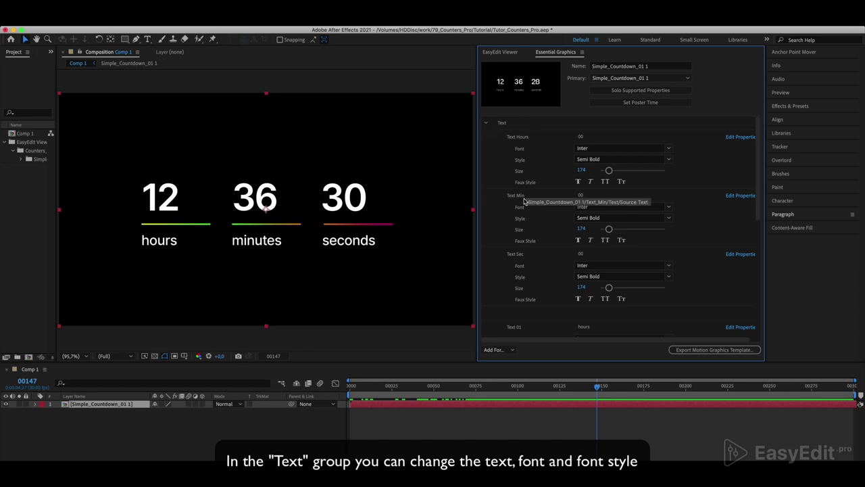
scroll(535, 265, "down", 5)
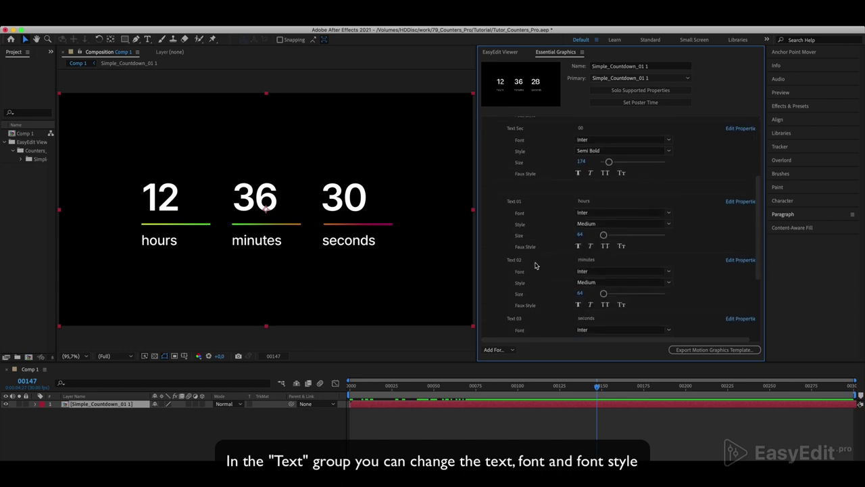
scroll(544, 269, "up", 5)
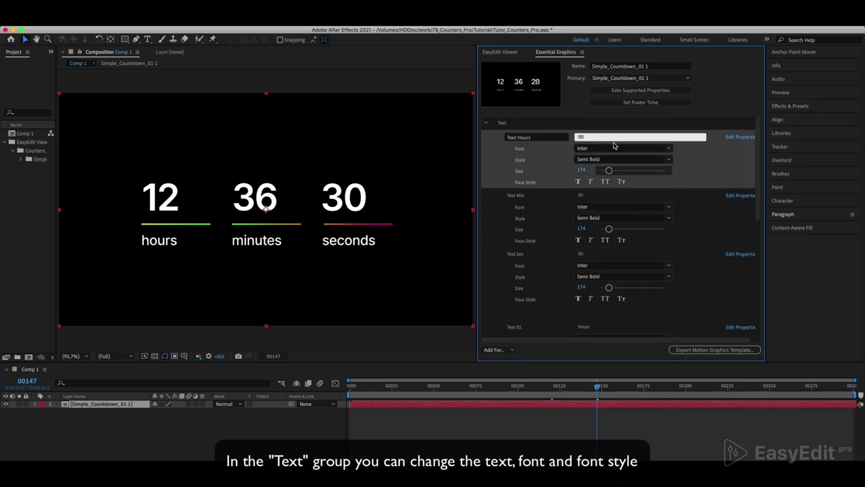
left_click(668, 159)
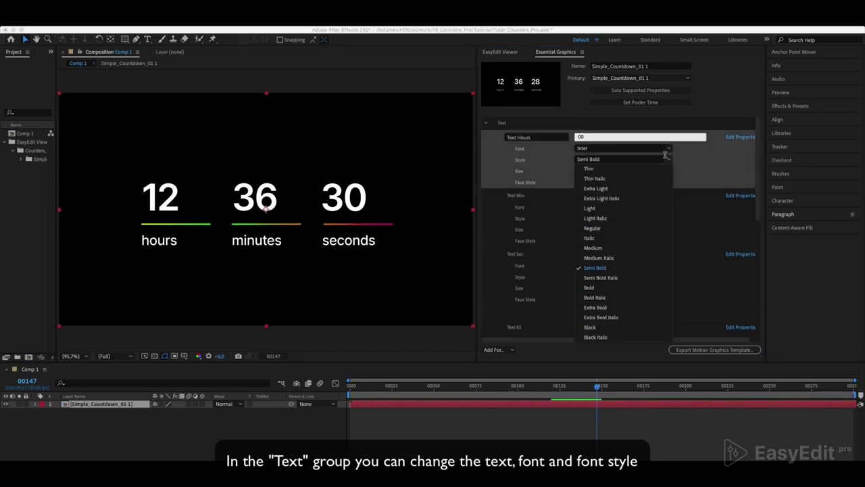
left_click(615, 249)
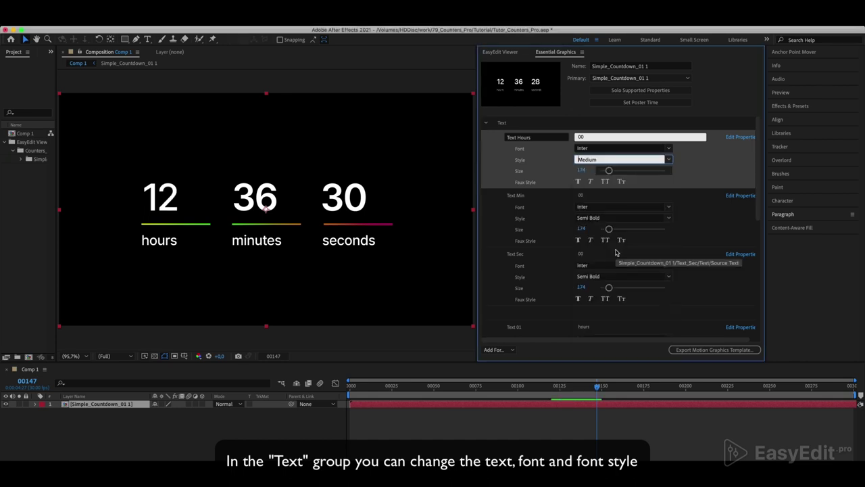
left_click(667, 160)
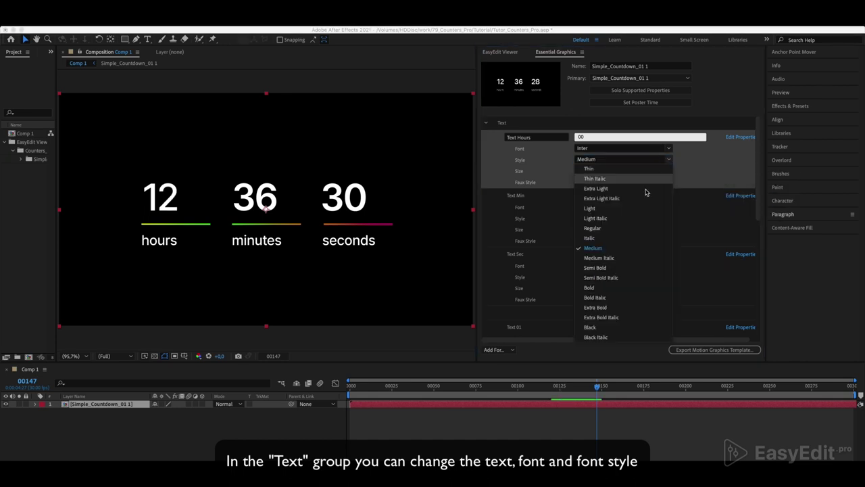
left_click(620, 329)
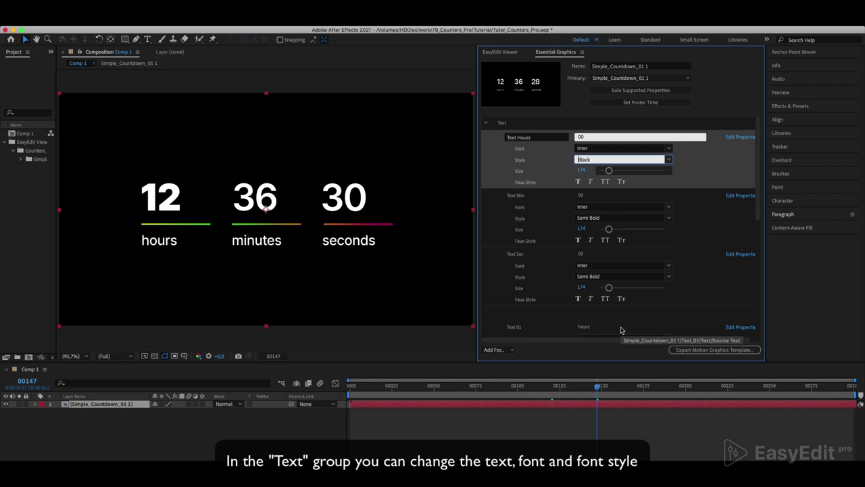
left_click(555, 207)
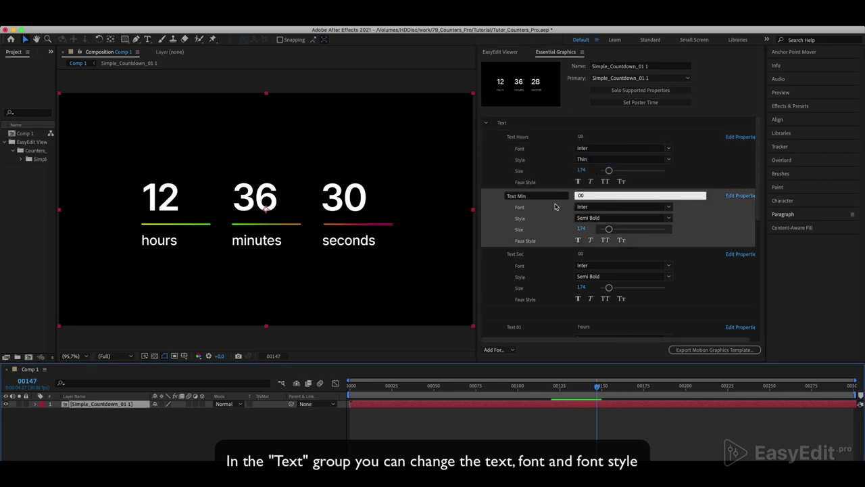
scroll(554, 206, "down", 5)
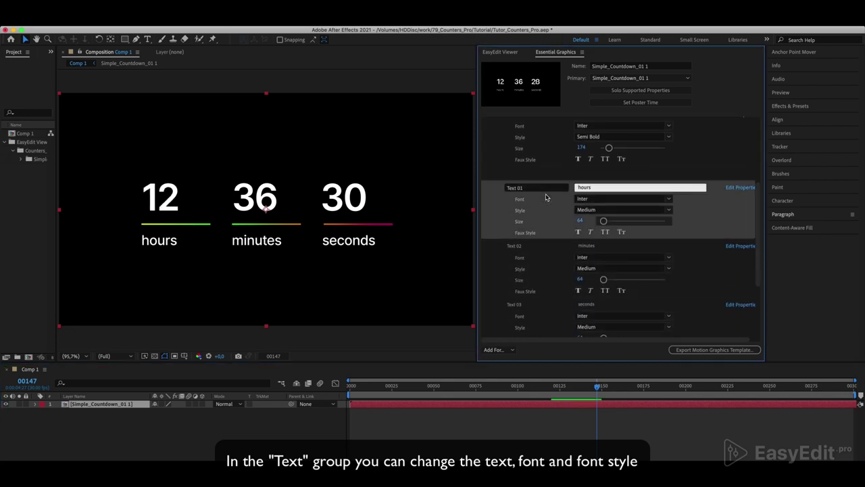
double_click(594, 187)
key("BackSpace")
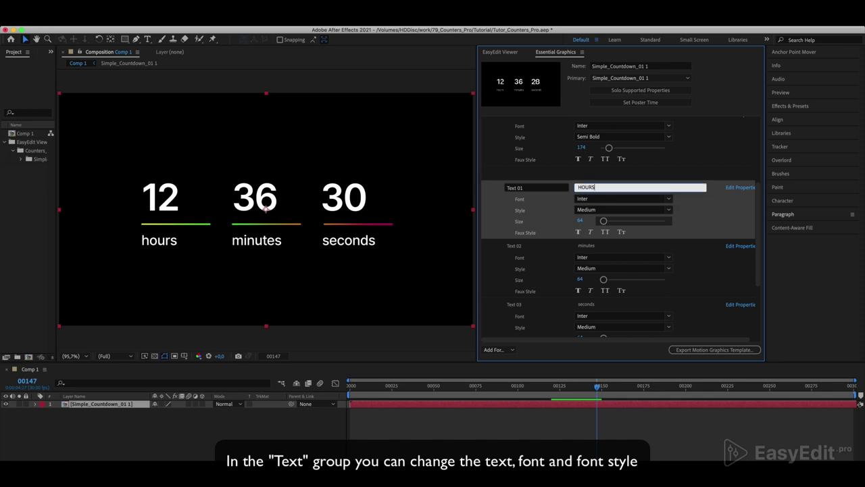
left_click(539, 248)
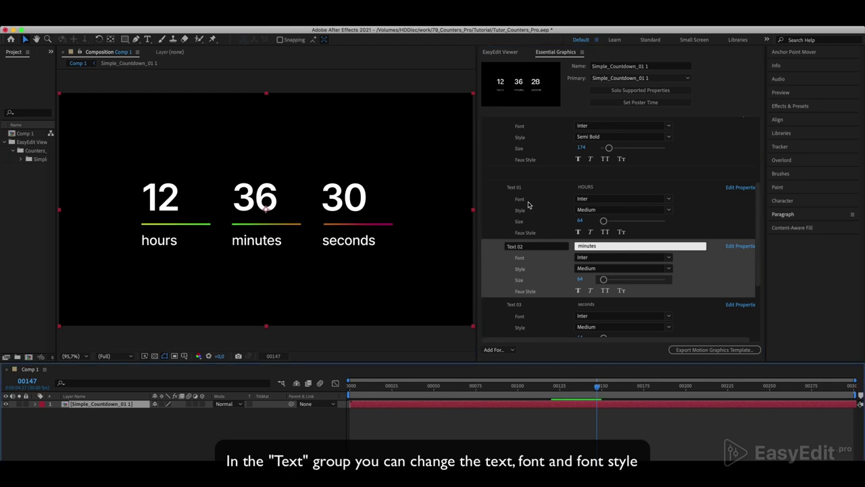
scroll(531, 203, "up", 5)
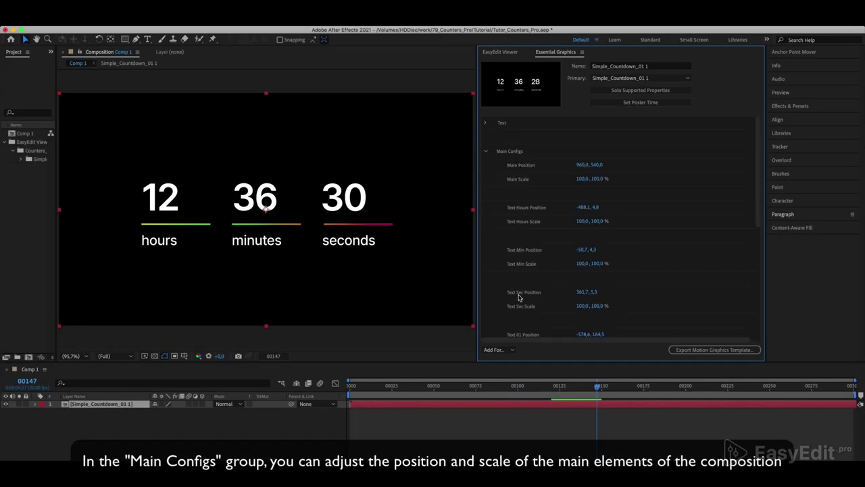
- Shift the 12 digits right and set Line 01 Position to -684,0, 8,0
left_click_drag(580, 209, 657, 205)
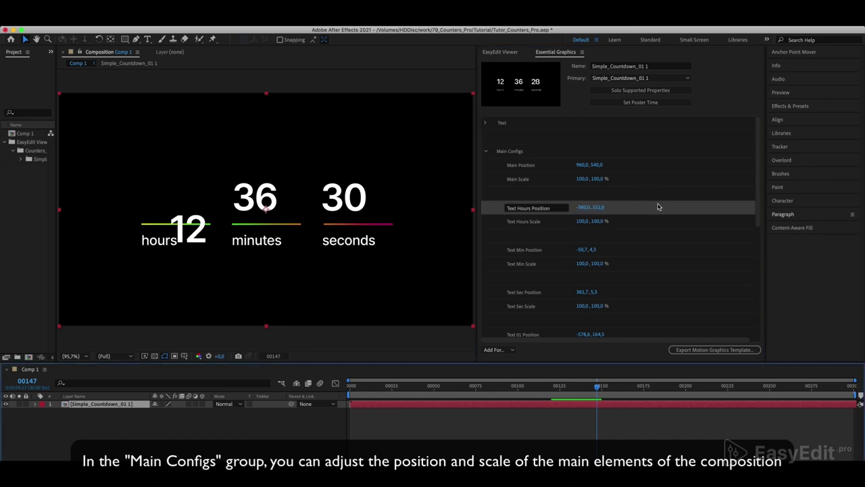
scroll(659, 207, "down", 6)
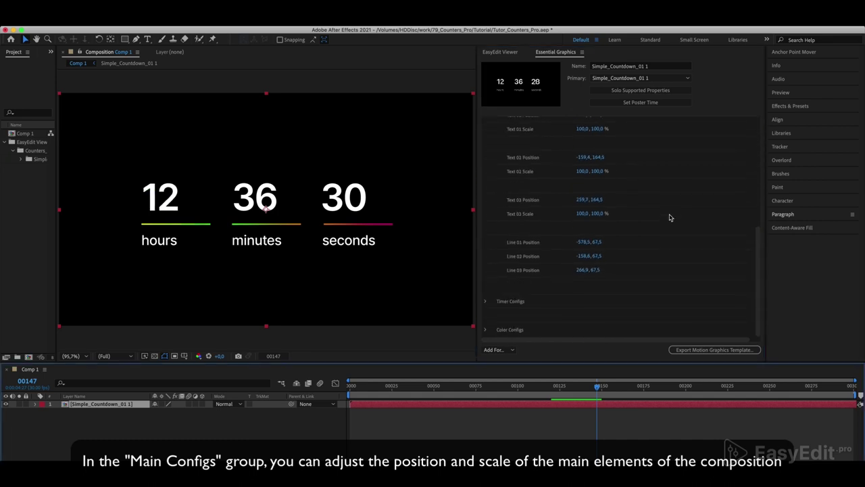
left_click_drag(585, 245, 541, 246)
left_click_drag(599, 245, 571, 244)
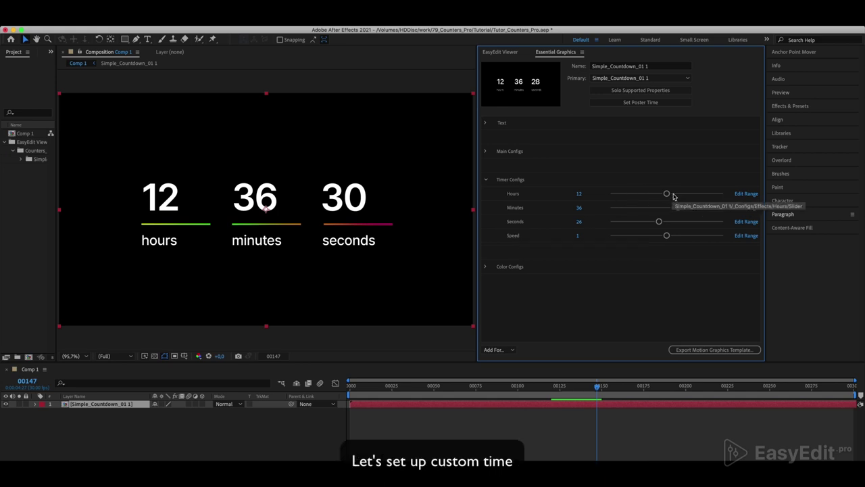
- Set Timer Configs to 16 hours, 20 minutes, 40 seconds and preview from the start
left_click_drag(667, 194, 686, 224)
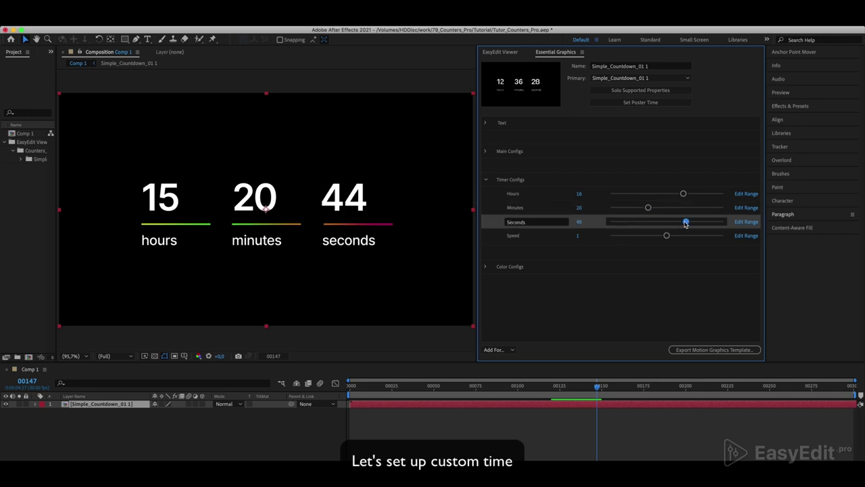
left_click_drag(597, 386, 352, 388)
key("space")
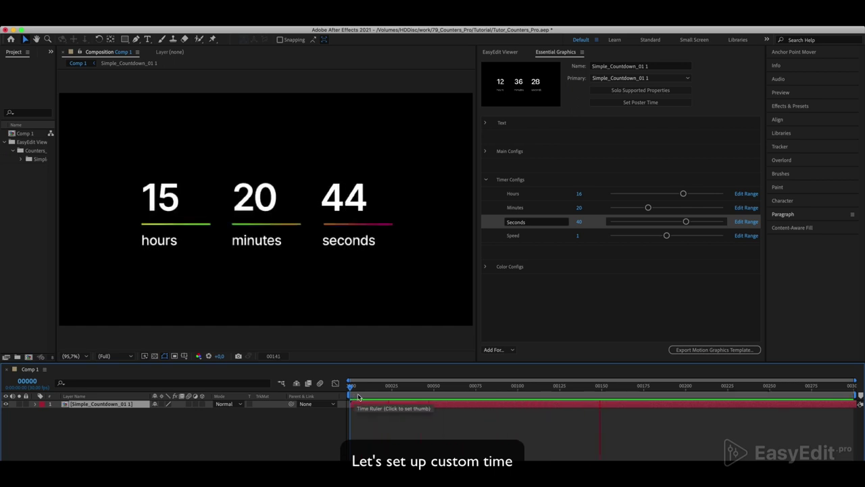
- Try timer Speed values of about 100 and then 20, previewing each
key("space")
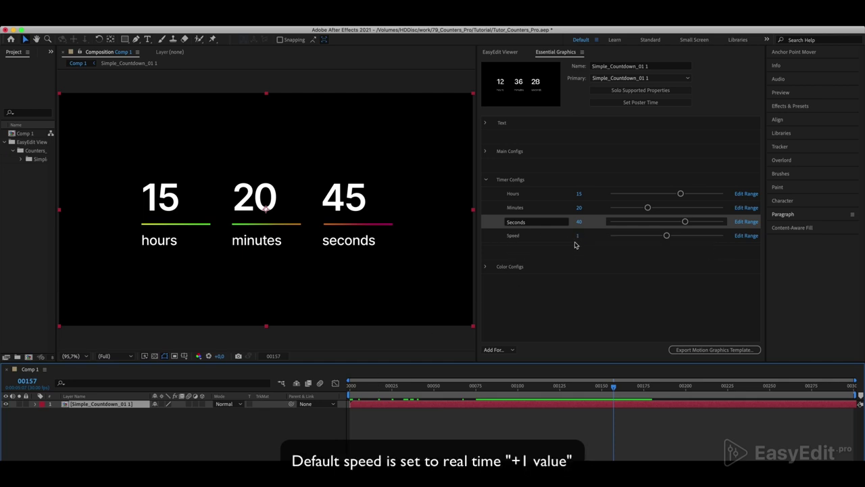
left_click_drag(666, 236, 672, 240)
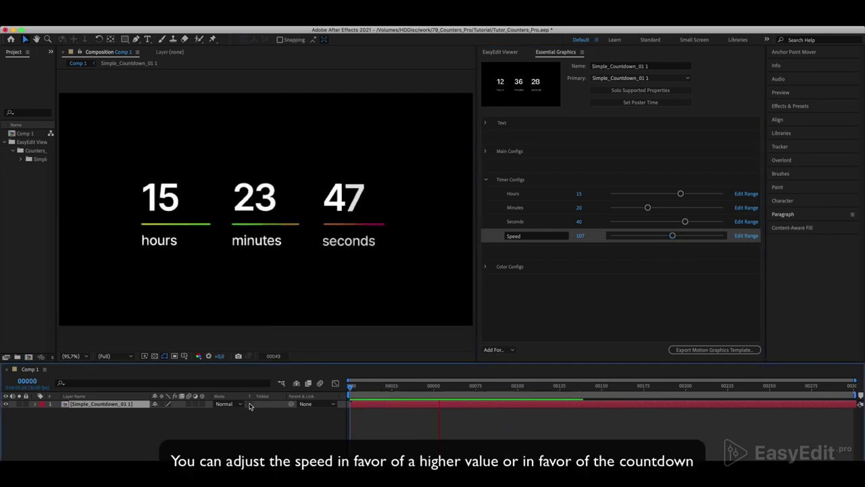
left_click(611, 254)
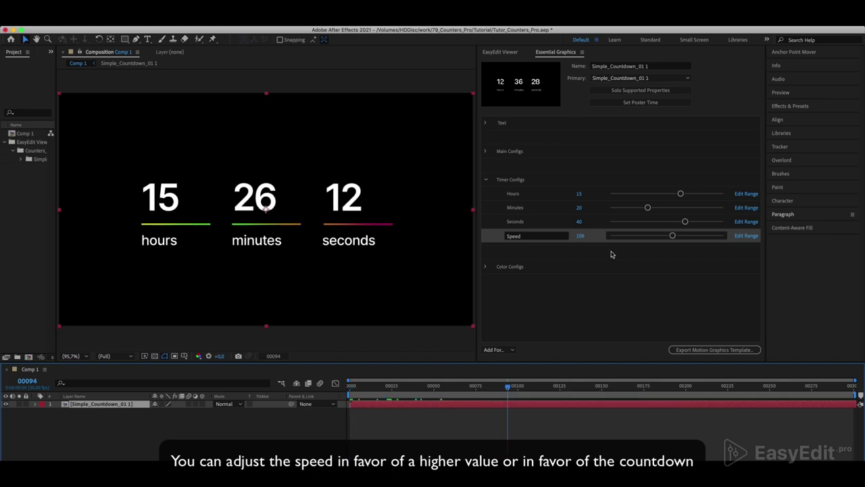
left_click(579, 235)
type("20")
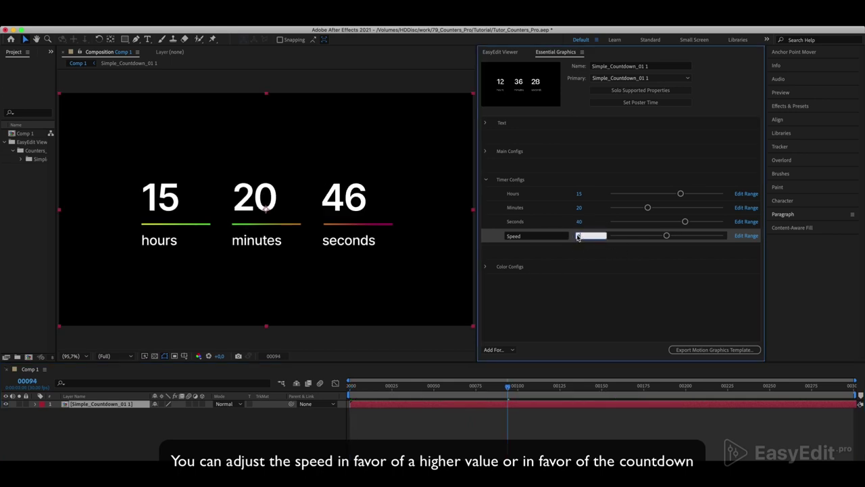
key("Return")
left_click(503, 389)
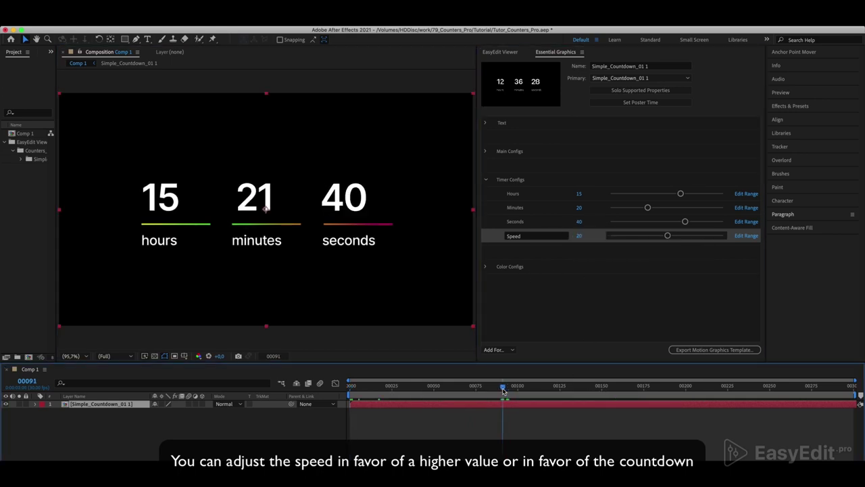
key("space")
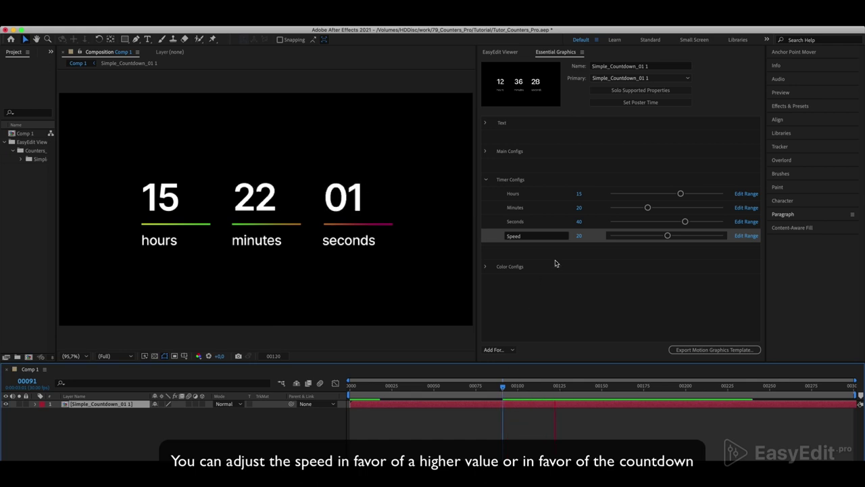
- Drag Speed into negative values and preview the timer counting backwards
left_click(578, 236)
left_click_drag(580, 238, 421, 259)
left_click(351, 385)
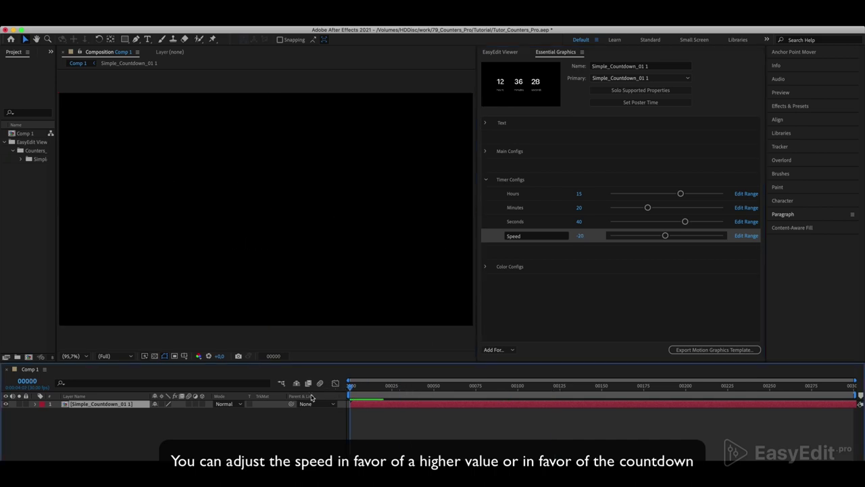
key("space")
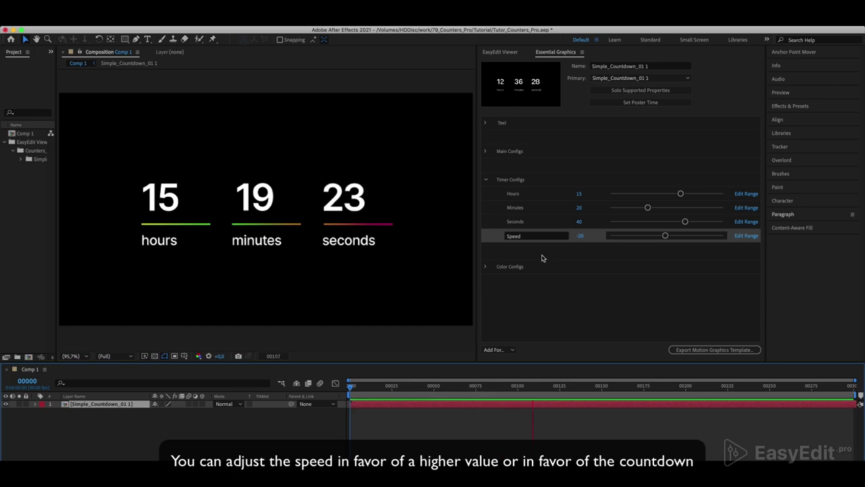
left_click_drag(580, 236, 576, 238)
- Set the timer Speed to -1 and check the countdown at frame 00057
left_click(576, 237)
type("-1")
key("Return")
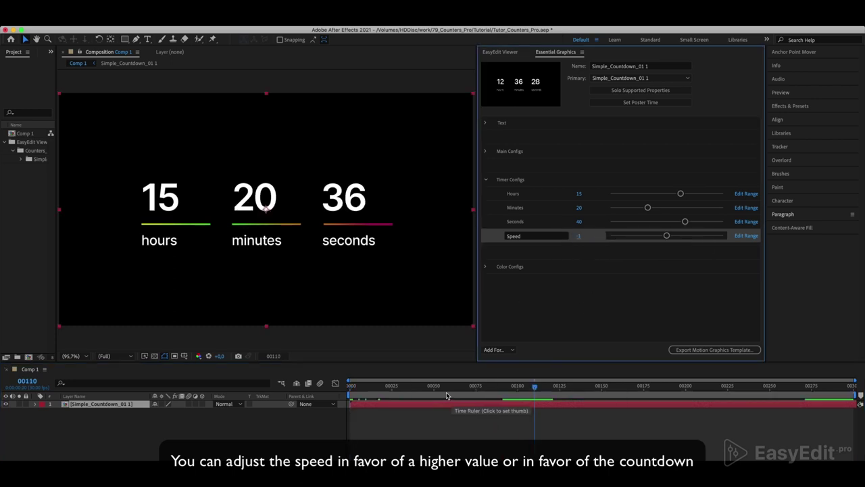
left_click_drag(546, 386, 446, 396)
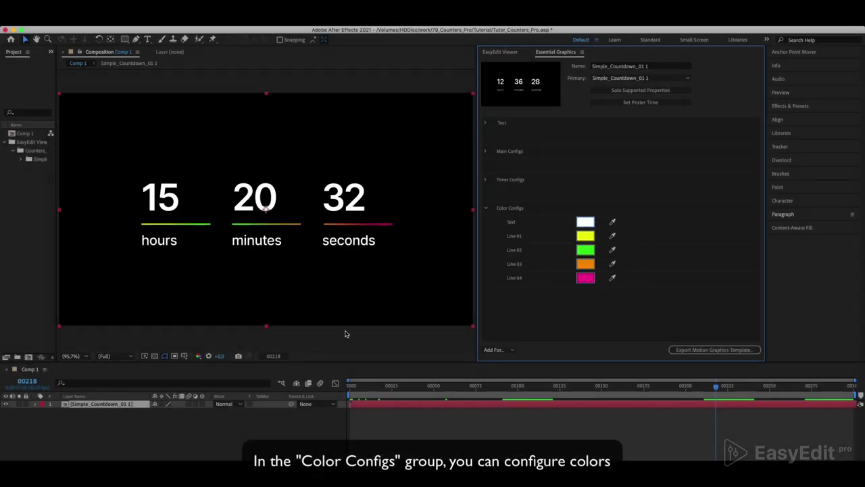
- Show the transparency grid, make the timer text black and Line 01 blue
left_click(154, 357)
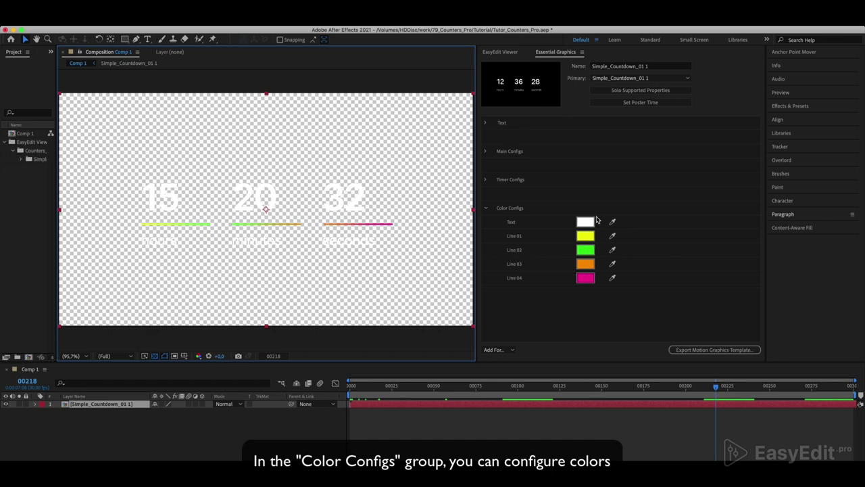
left_click(586, 221)
left_click(323, 431)
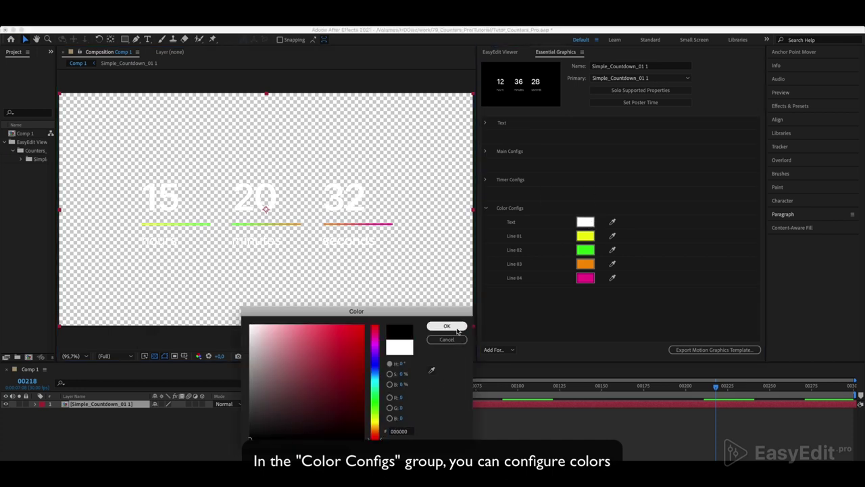
left_click(447, 326)
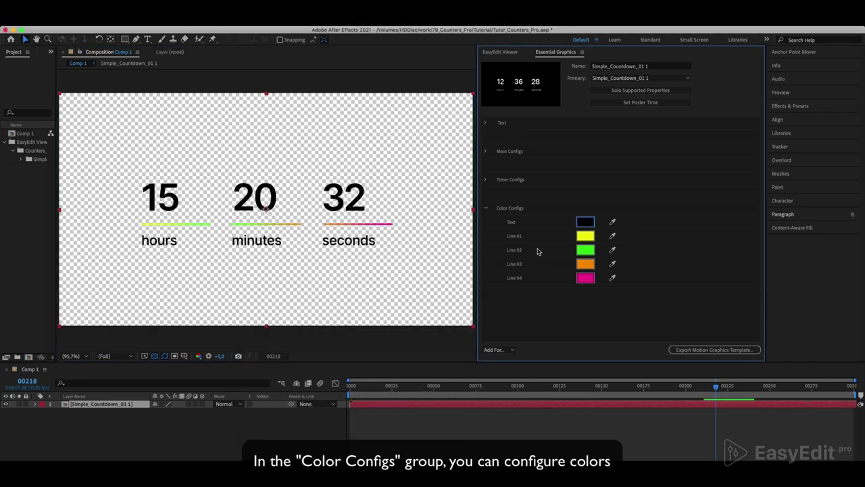
left_click(582, 236)
left_click(376, 368)
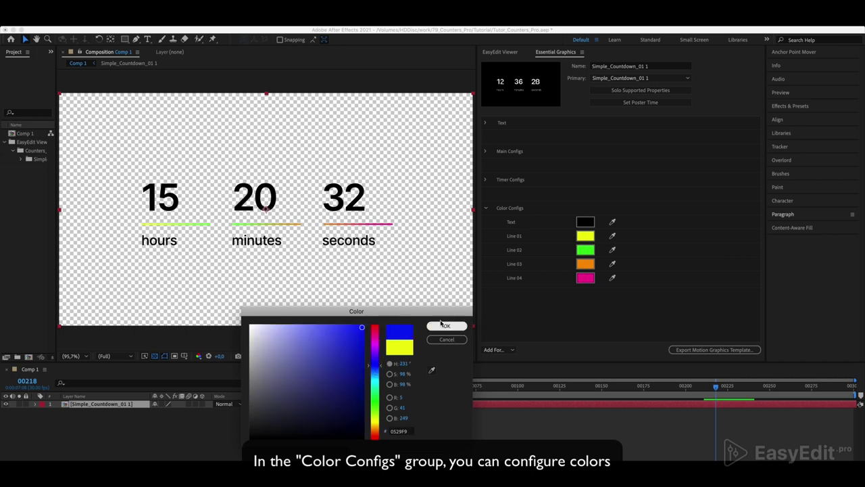
left_click(447, 326)
- Keep Line 02 green, make Line 03 magenta and Line 04 orange
left_click(585, 249)
left_click_drag(376, 403, 377, 396)
left_click(447, 326)
left_click(585, 263)
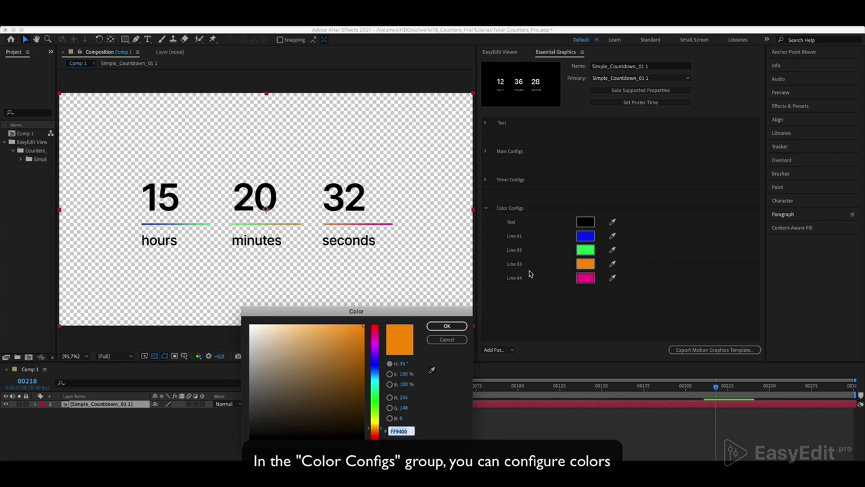
left_click_drag(376, 363, 376, 336)
left_click(447, 326)
left_click(585, 277)
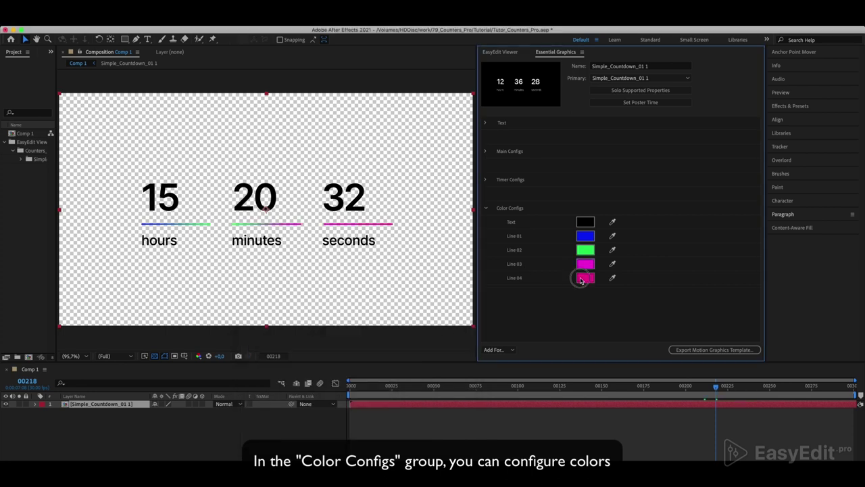
left_click_drag(368, 386, 373, 413)
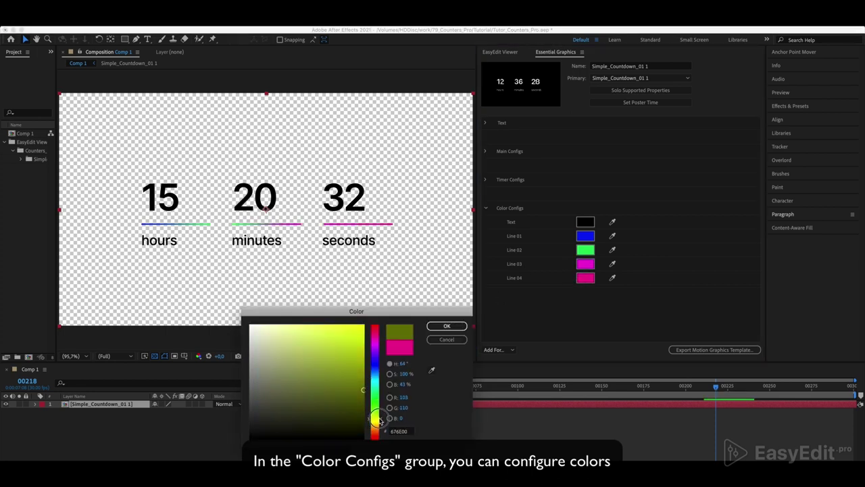
left_click(365, 342)
left_click_drag(376, 342, 378, 430)
key("Return")
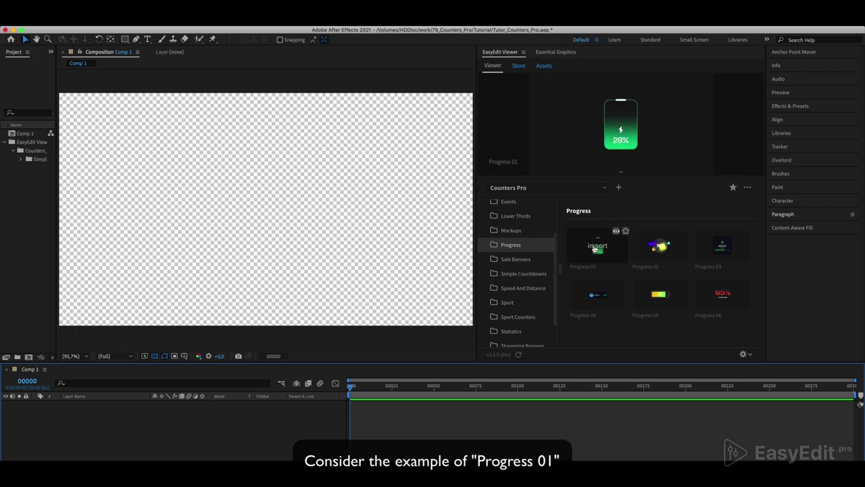
- Import Progress 01, set Battery Charge Max to 61, and replay the fill animation
left_click(592, 247)
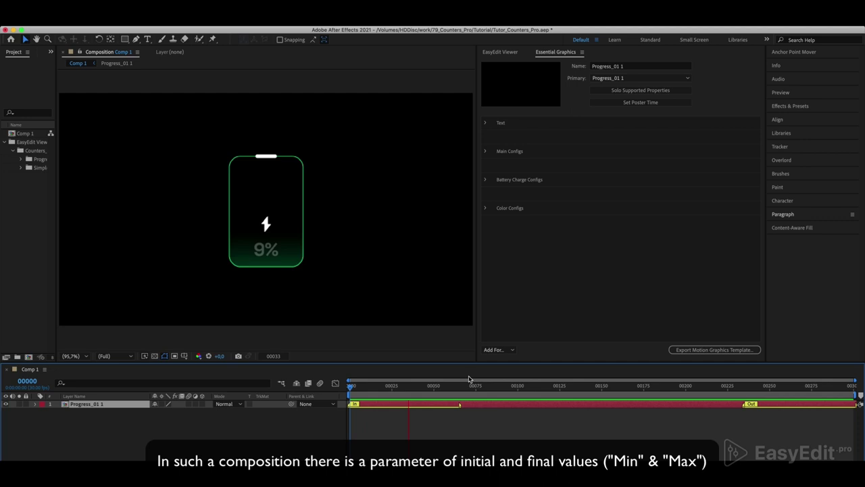
key("space")
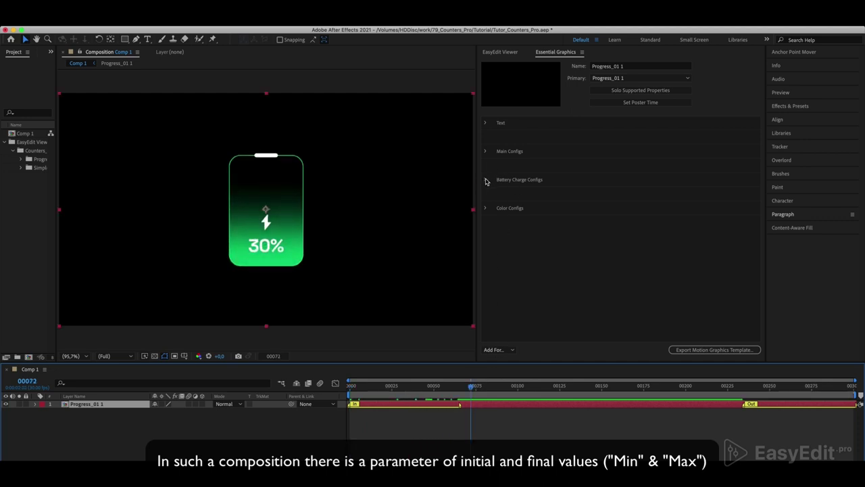
left_click(486, 180)
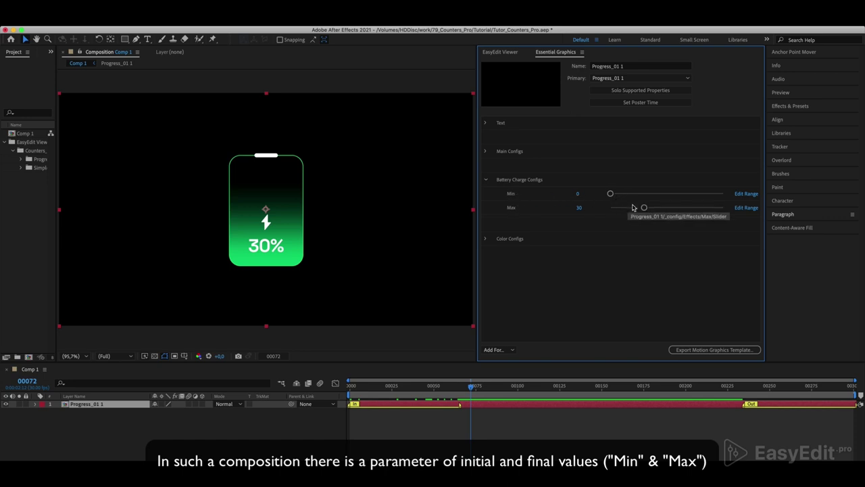
left_click_drag(644, 209, 679, 209)
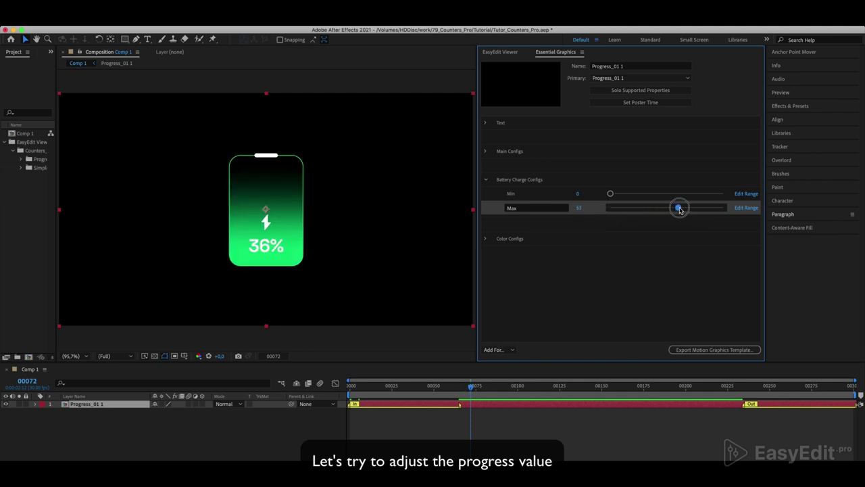
key("space")
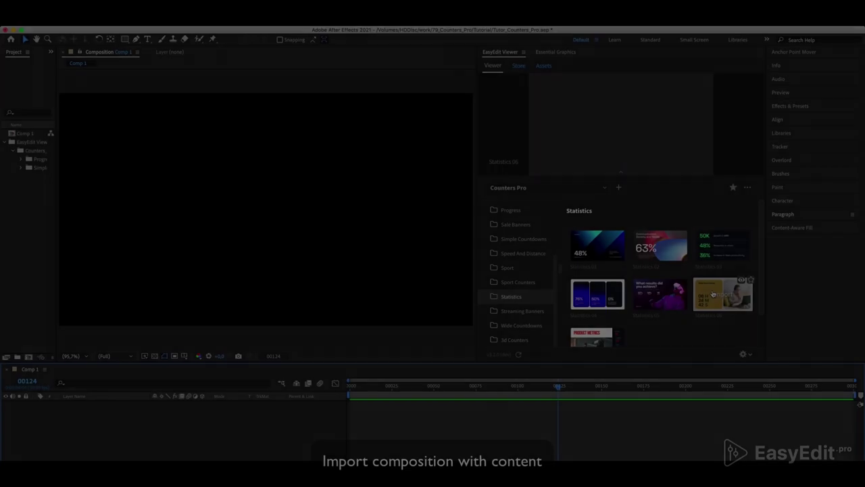
- Import the Statistics 06 Work from Home card and expand its Placeholder settings
mouse_move(717, 294)
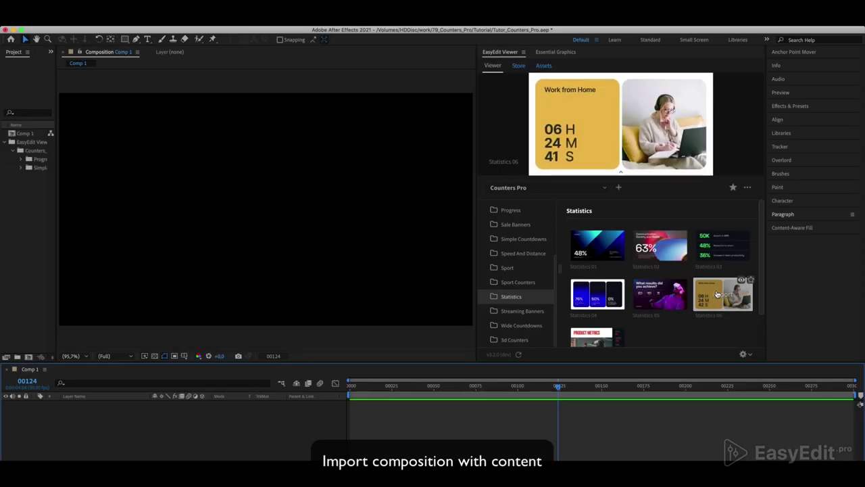
left_click(717, 295)
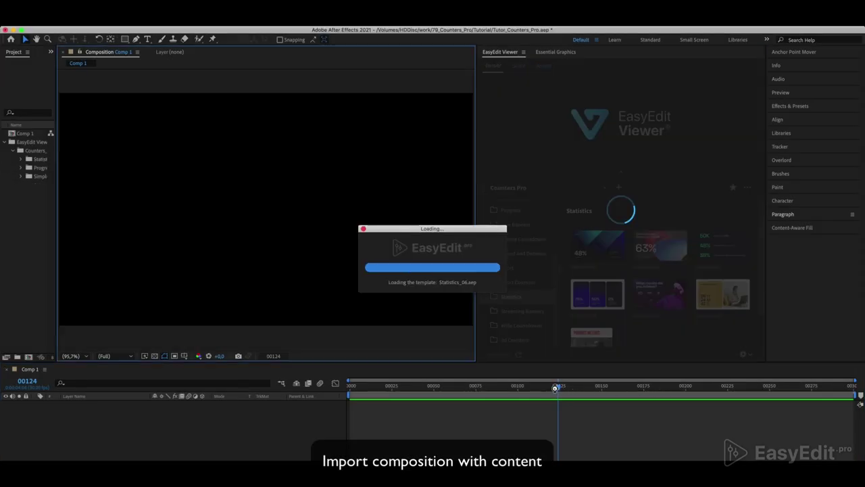
key("space")
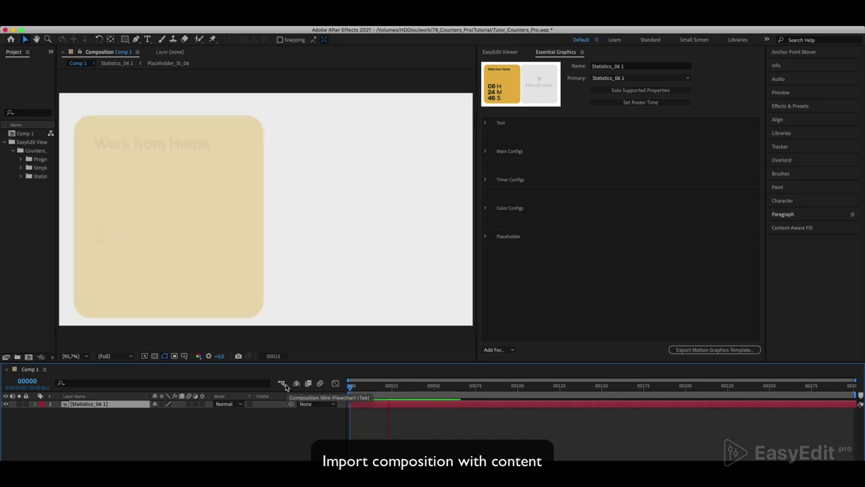
left_click(334, 284)
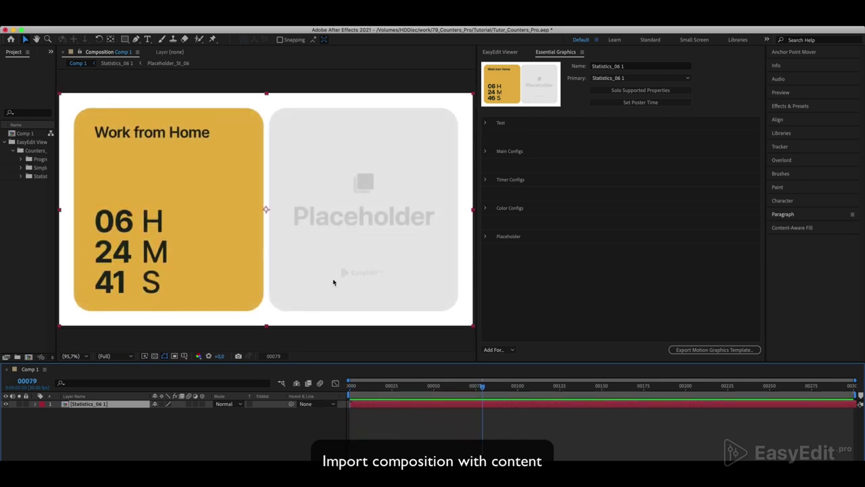
left_click(485, 237)
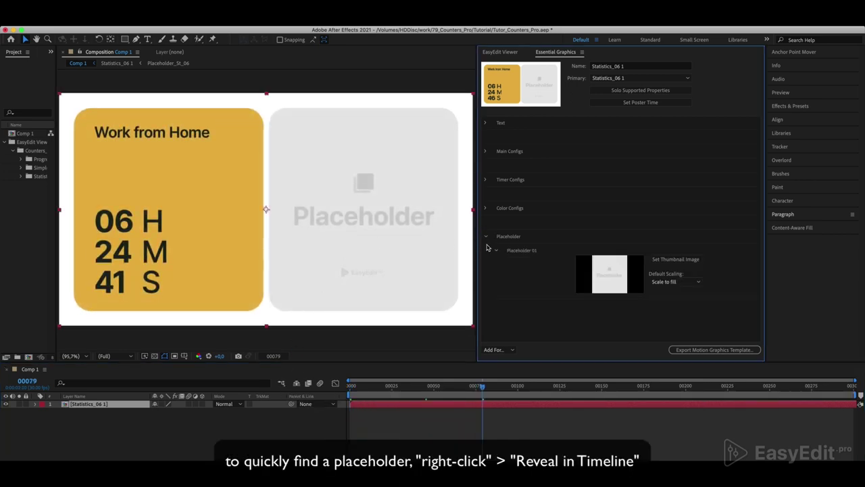
- Reveal Placeholder_St_06 in the timeline and drop Events 3.png into it
right_click(538, 273)
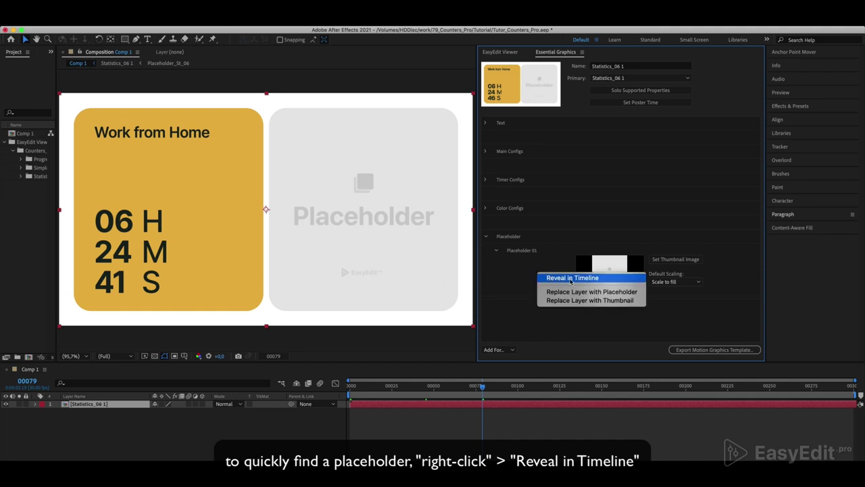
left_click(569, 278)
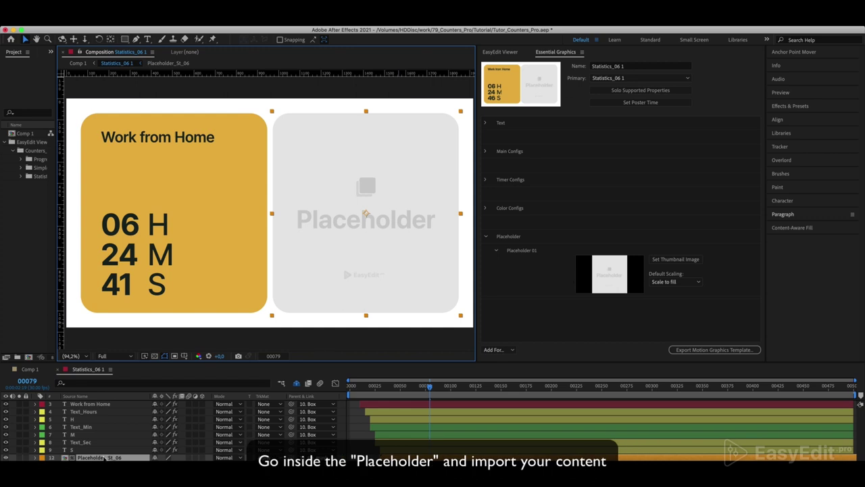
double_click(102, 458)
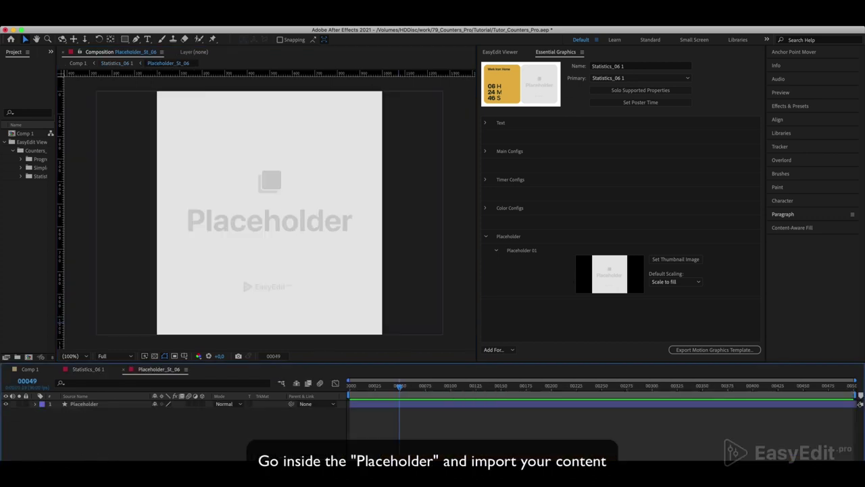
key("super+Tab")
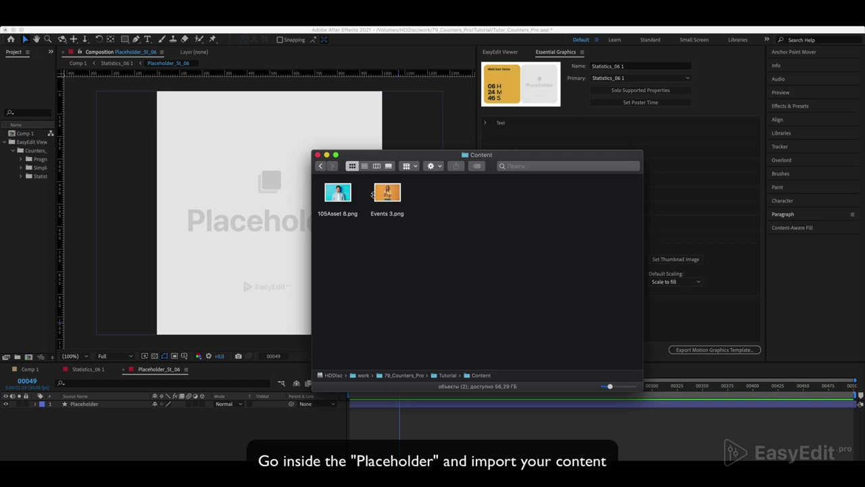
left_click_drag(396, 195, 93, 422)
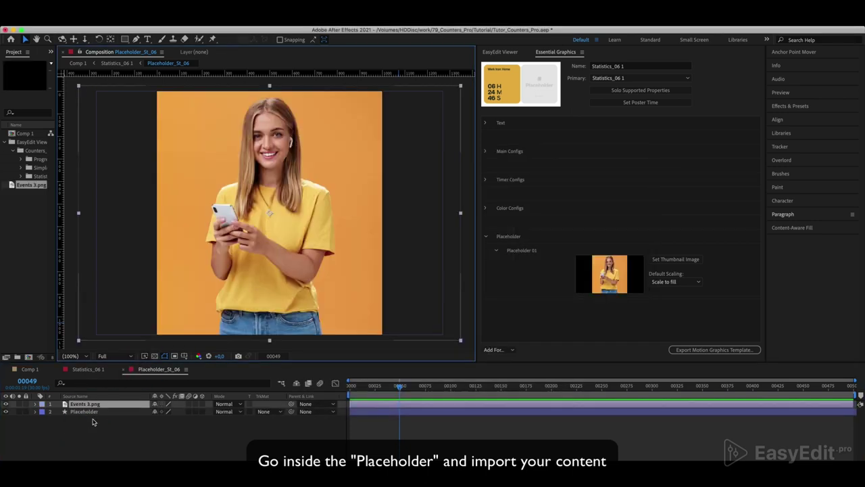
- Return to Comp 1 and preview the card from the first frame
left_click(34, 369)
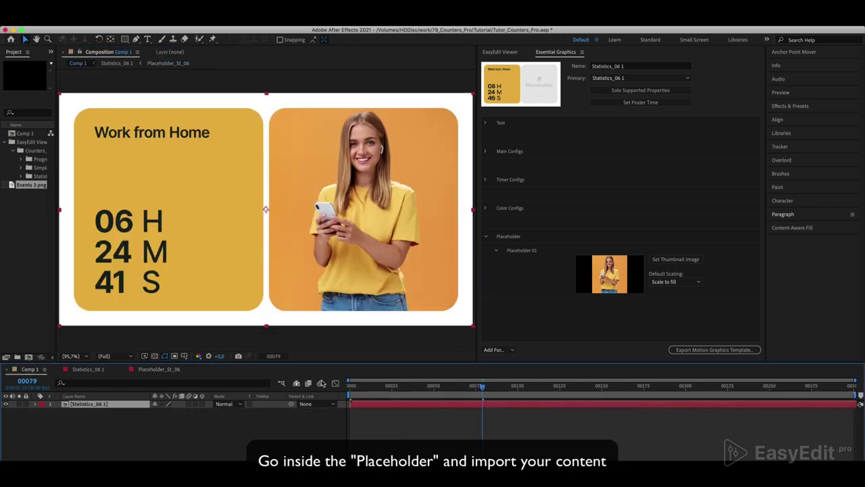
left_click_drag(470, 387, 309, 390)
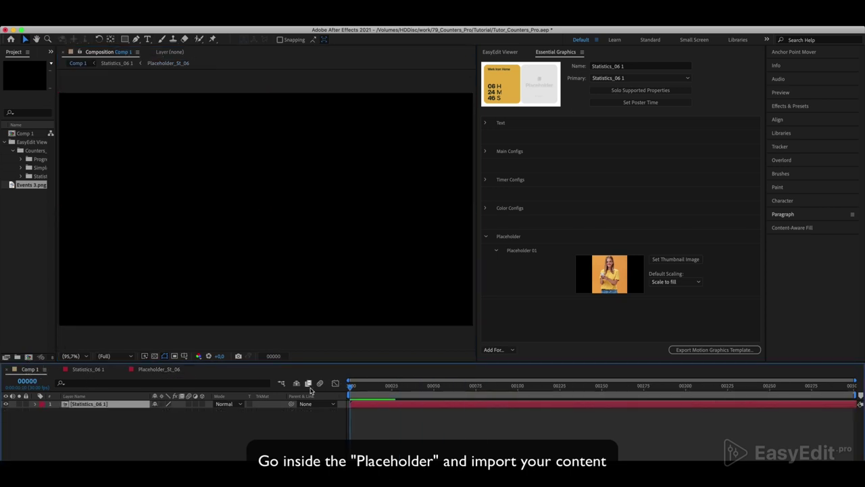
key("space")
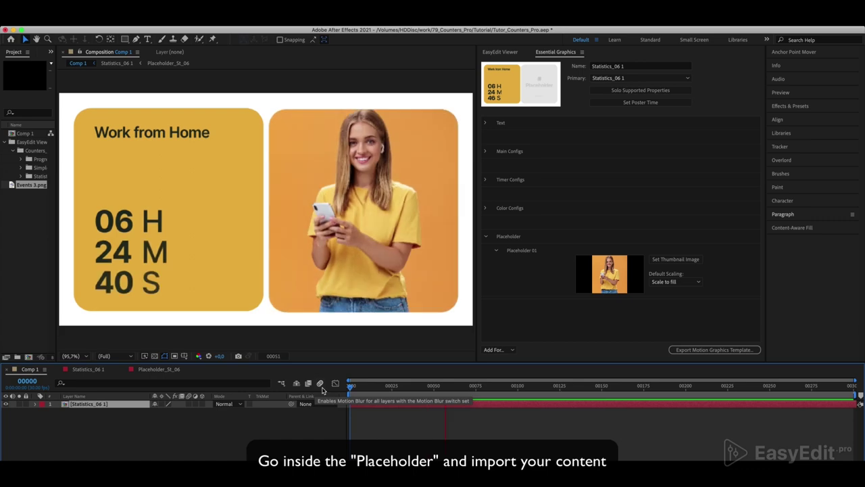
key("space")
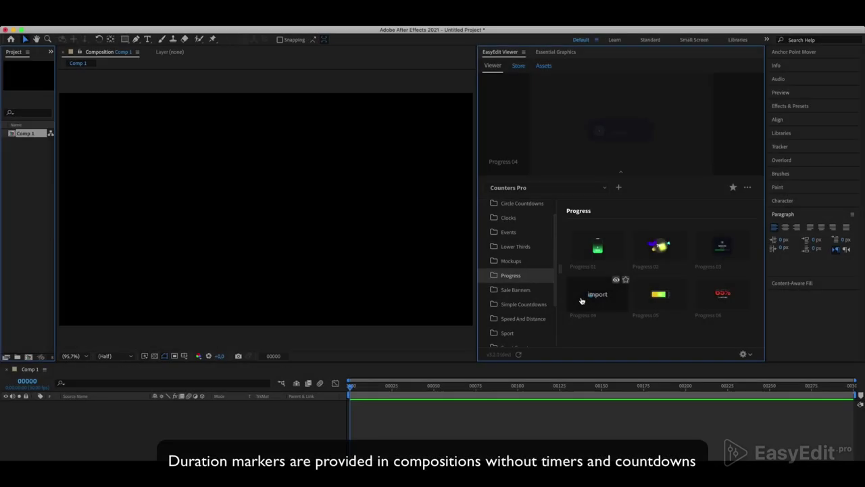
- Import Progress_04 and scrub through its battery animation
left_click(581, 297)
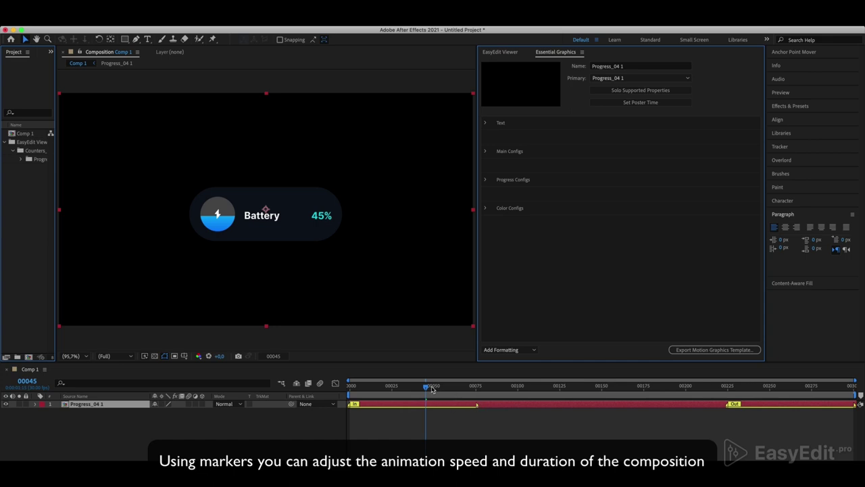
left_click_drag(432, 389, 338, 391)
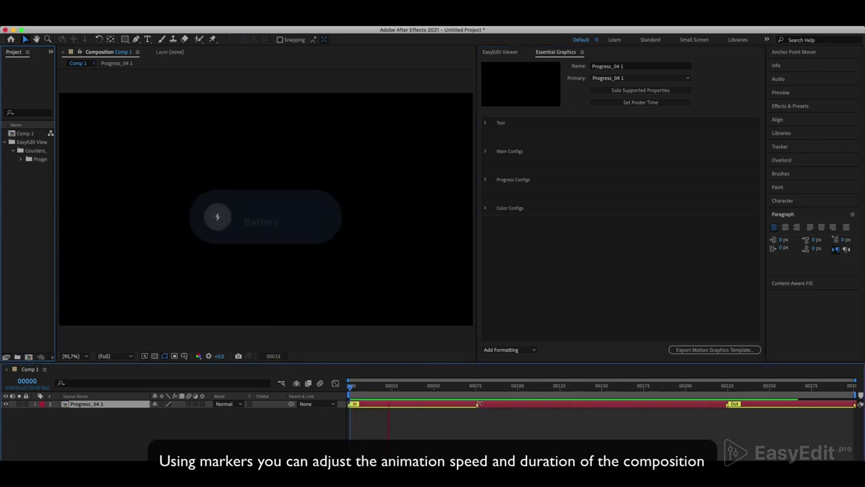
left_click(498, 398)
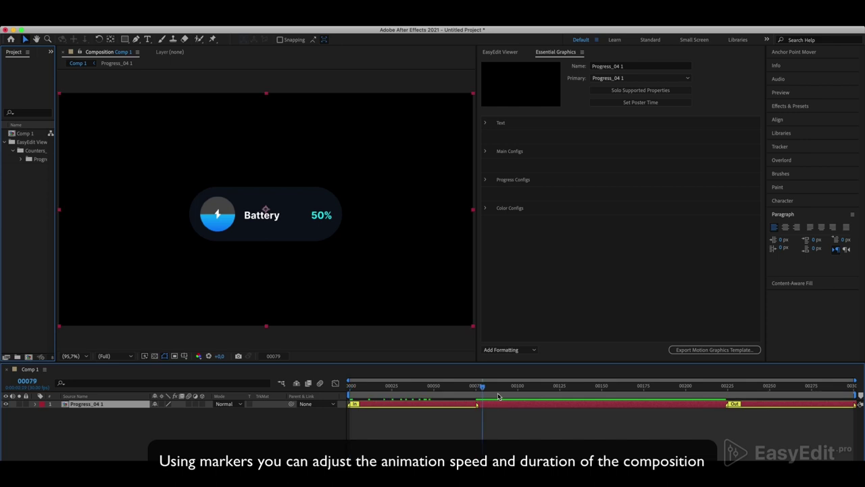
mouse_move(722, 386)
left_mouse_down()
mouse_move(843, 386)
mouse_move(566, 403)
left_mouse_up()
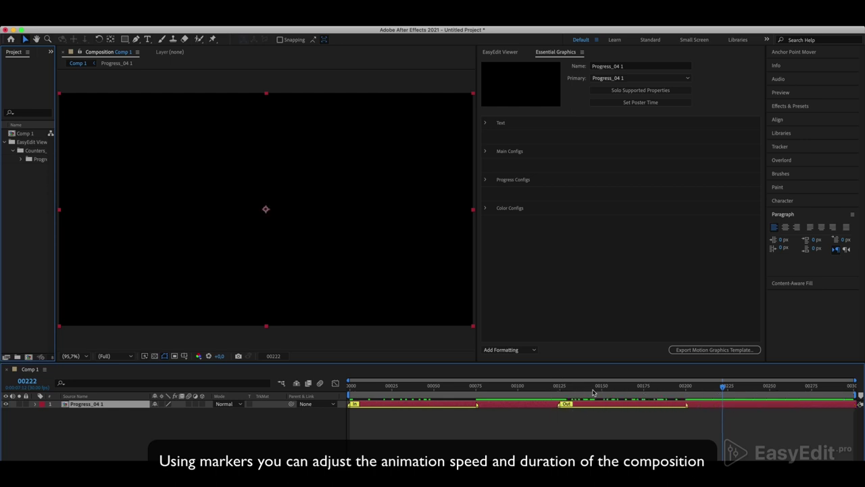
- Shorten the outro range and make the intro animation end at frame 25
left_click_drag(687, 404, 628, 404)
left_click(558, 387)
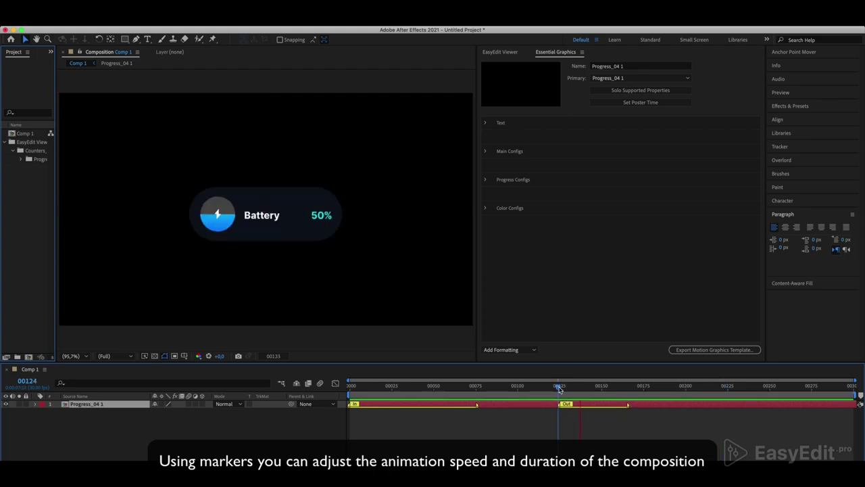
left_click_drag(559, 389, 392, 402)
mouse_move(477, 403)
left_mouse_down()
mouse_move(386, 405)
mouse_move(342, 387)
left_mouse_up()
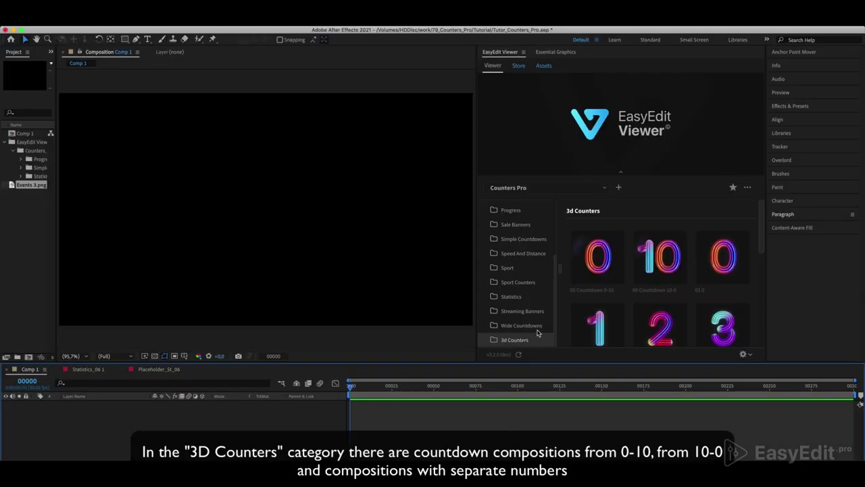
- Preview the 3d Counters thumbnails: Countdown 0-10, Countdown 10-0 and digit presets 1 through 9
mouse_move(598, 266)
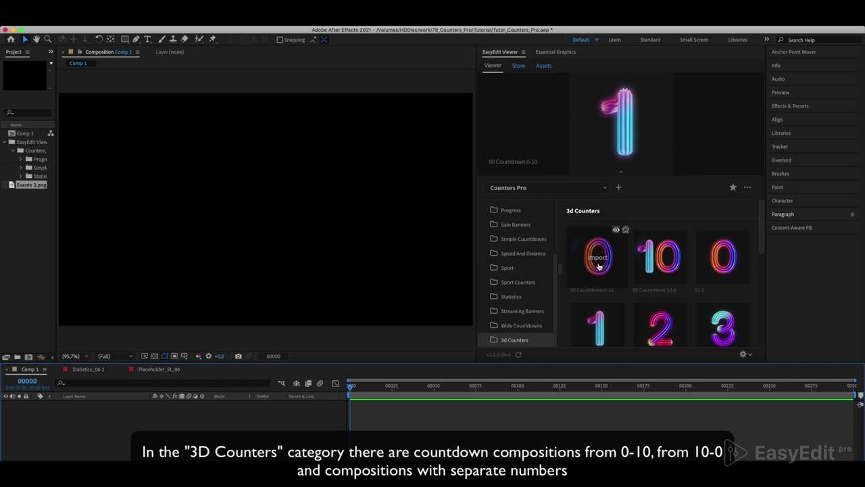
mouse_move(653, 263)
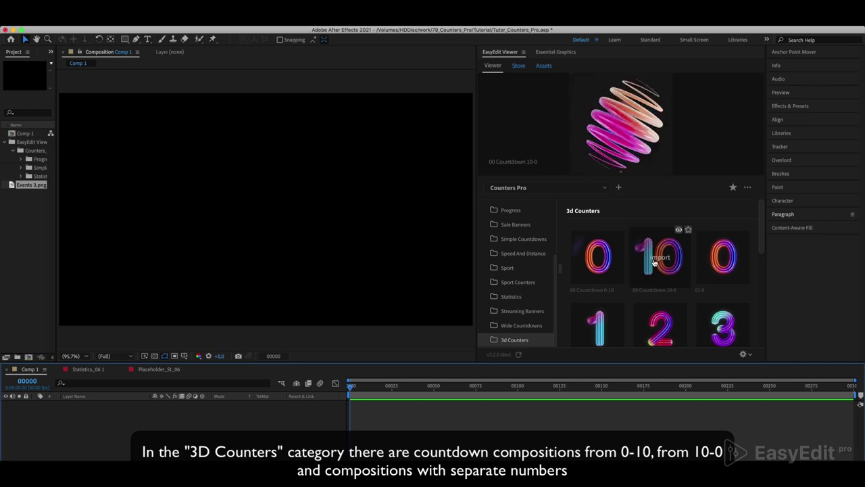
scroll(712, 264, "down", 2)
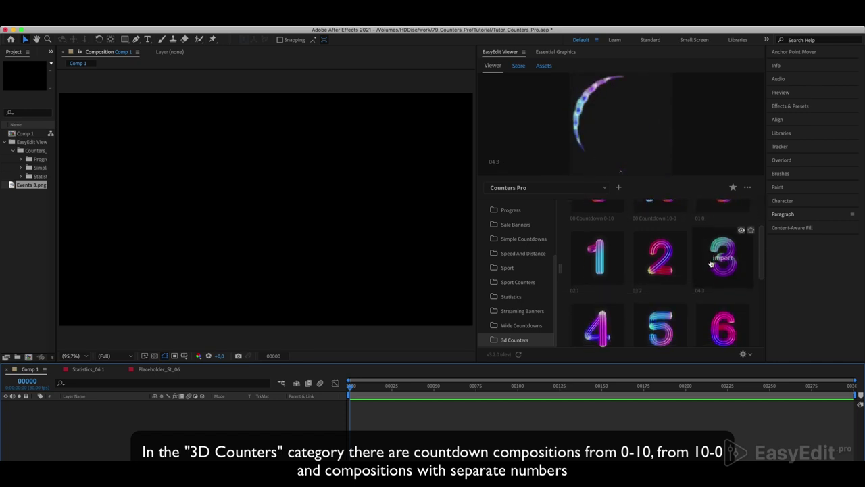
scroll(711, 263, "down", 2)
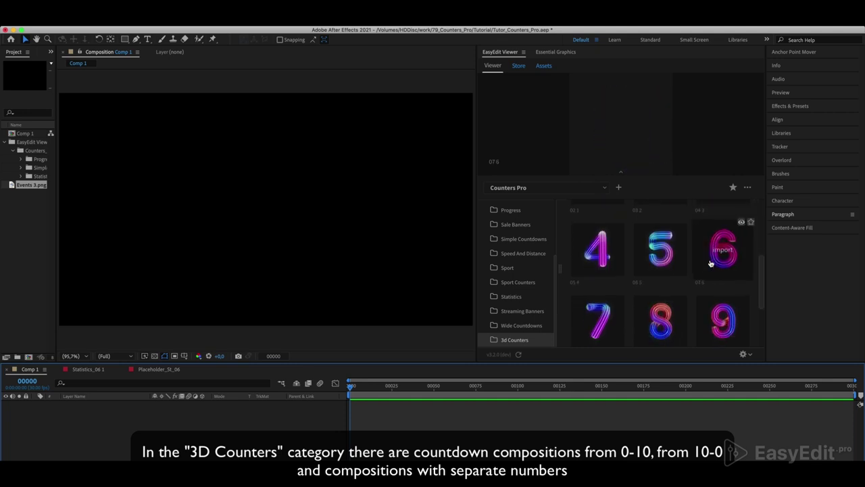
scroll(711, 263, "up", 5)
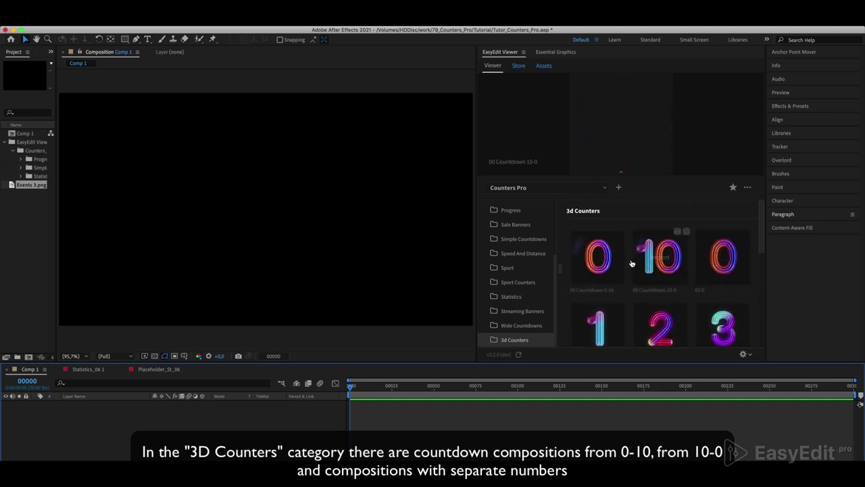
- Import the 3D Countdown 0-10 into Comp 1 and switch off digits 4 through 10
left_click(587, 263)
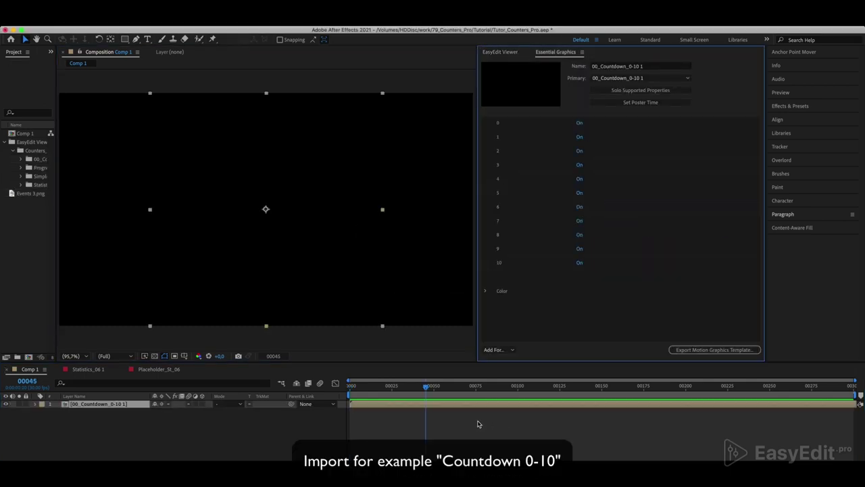
left_click_drag(418, 390, 414, 388)
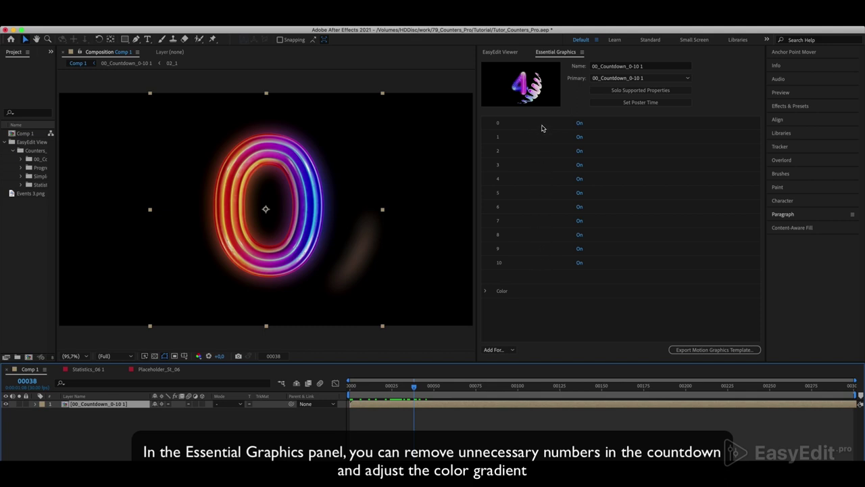
left_click(580, 179)
left_click(579, 193)
left_click(579, 206)
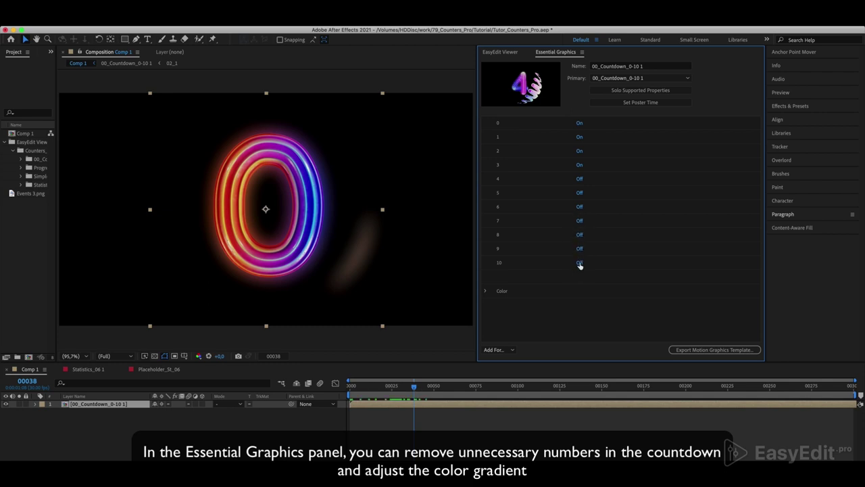
- Preview the shortened countdown, then show its per-digit Color settings at the digit 3 frame
left_click_drag(413, 388, 340, 390)
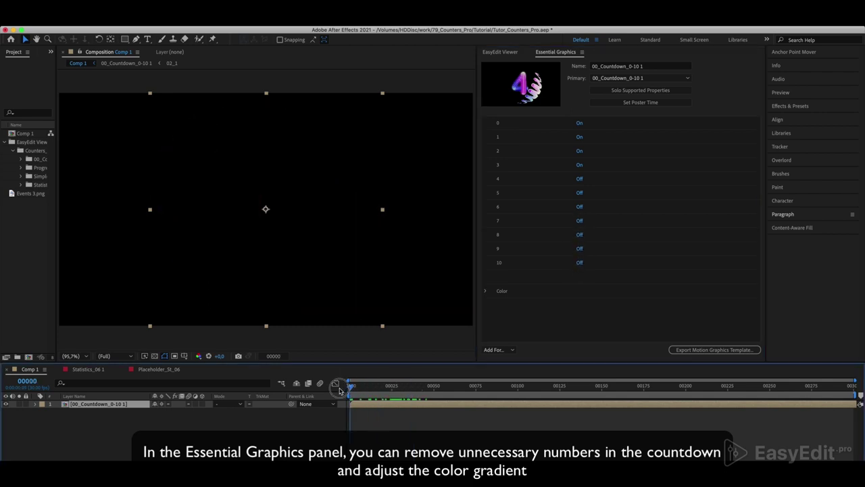
key("space")
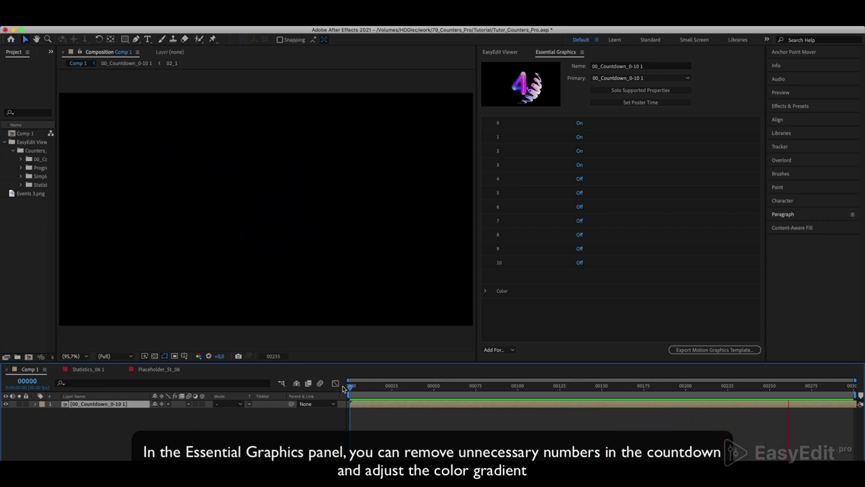
key("space")
left_click_drag(788, 387, 705, 387)
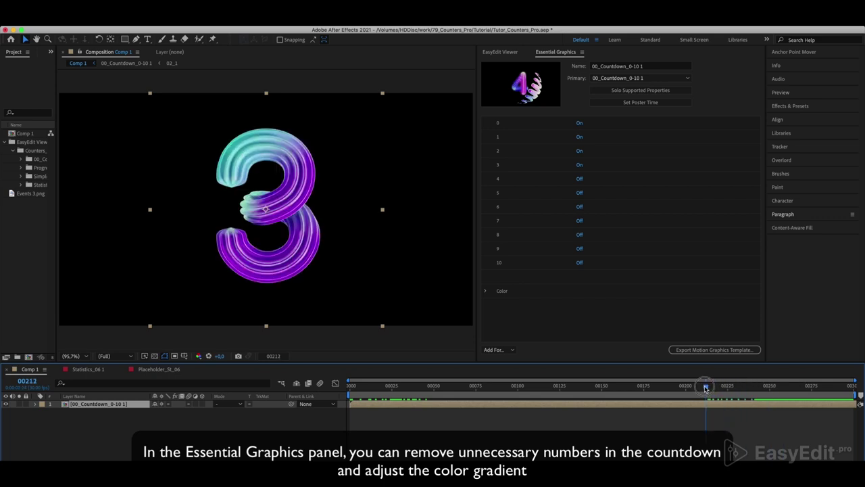
left_click(483, 292)
scroll(484, 294, "down", 3)
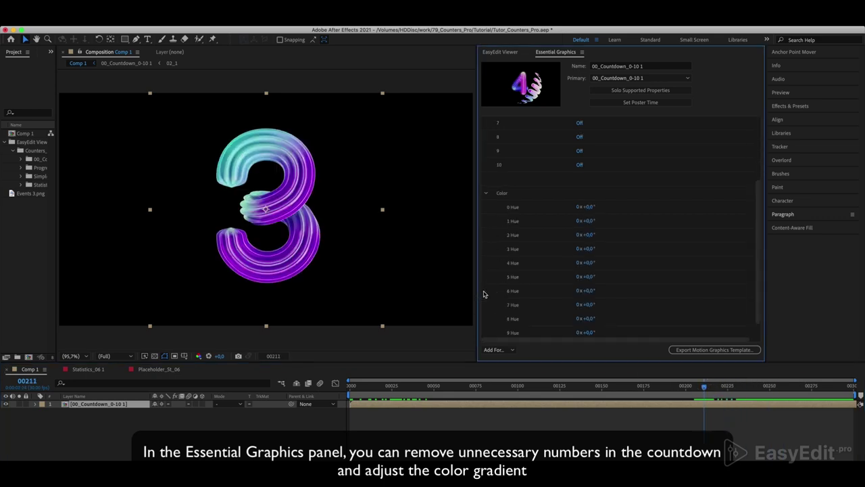
scroll(484, 294, "down", 1)
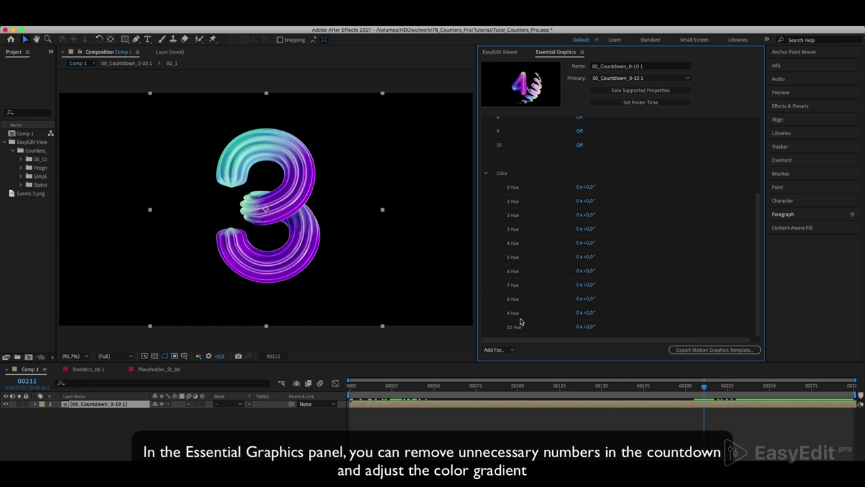